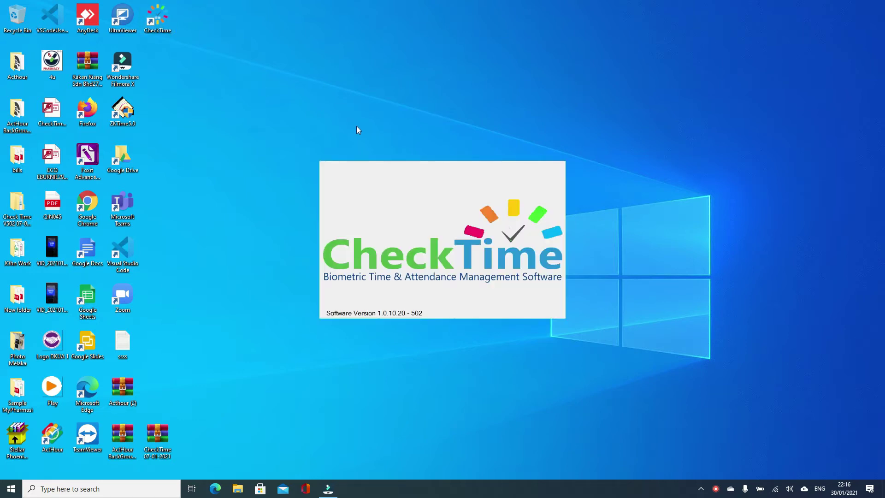
Log in to CheckTime with the admin username and its password
{"action": "type", "text": "admin"}
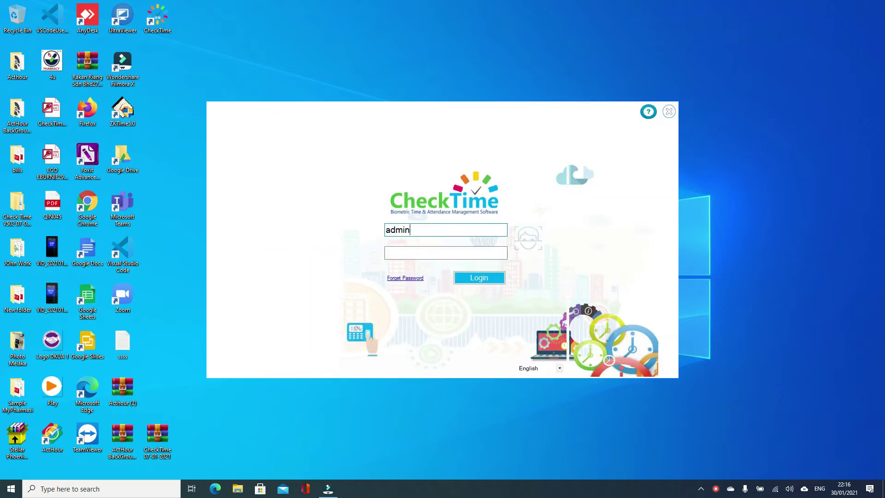
{"action": "key", "text": "Tab"}
{"action": "type", "text": "*****"}
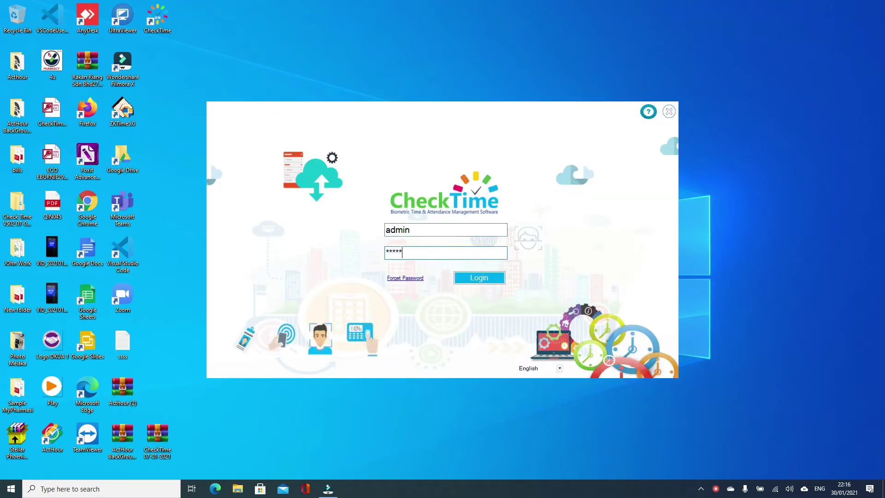
{"action": "key", "text": "Return"}
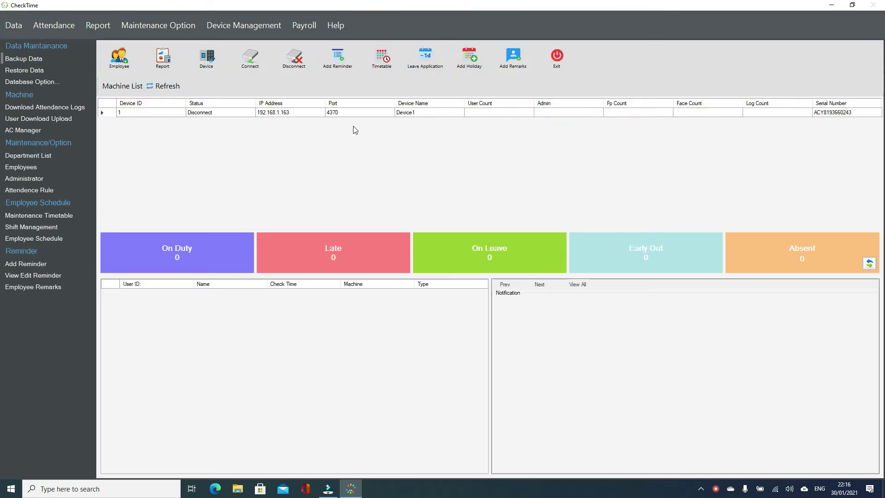
{"action": "left_click", "coordinate": [121, 57]}
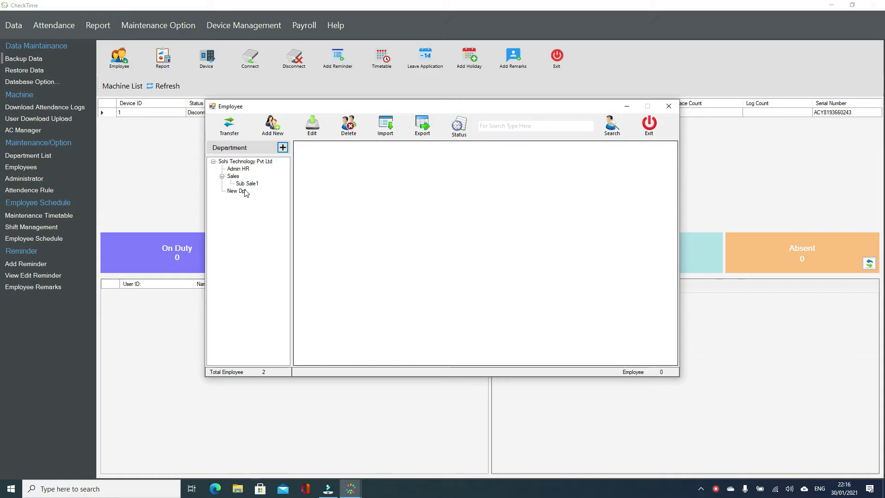
{"action": "left_click", "coordinate": [244, 191]}
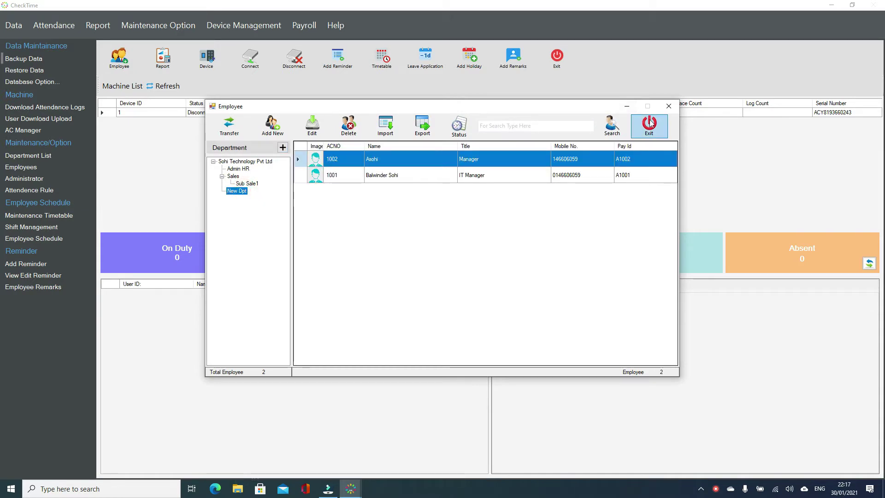
{"action": "left_click", "coordinate": [648, 124]}
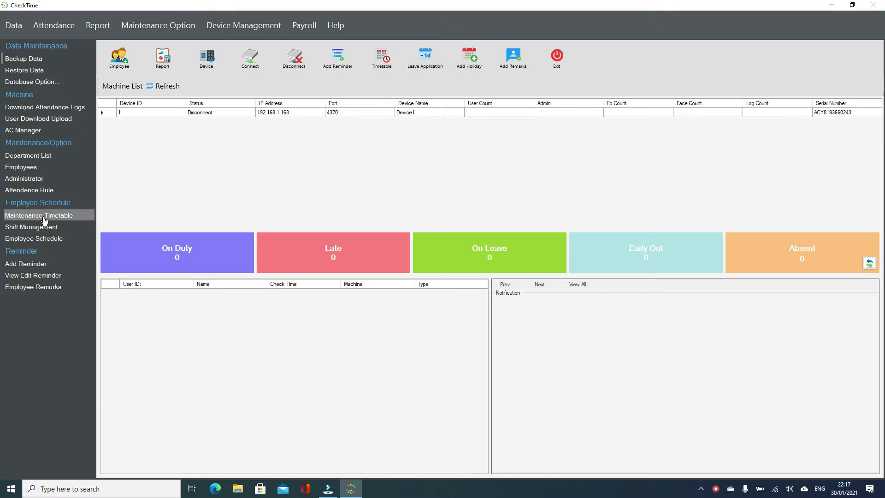
{"action": "left_click", "coordinate": [44, 220]}
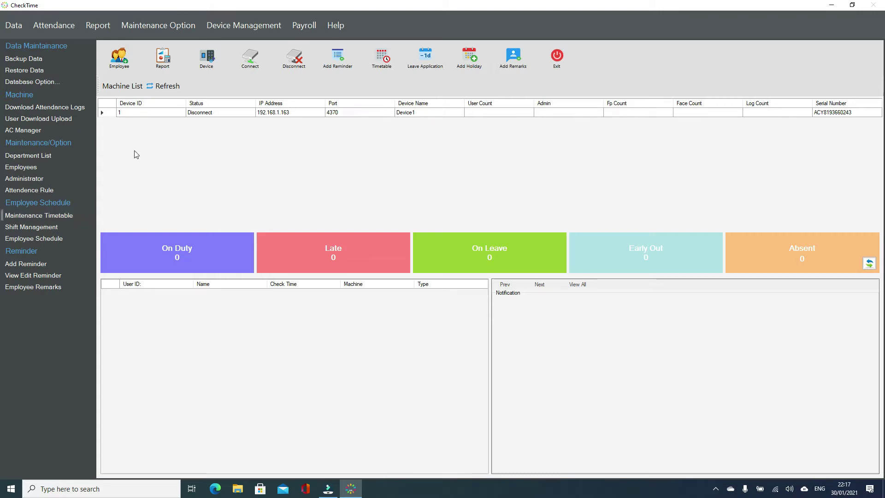
Start a new timetable named Morning Shift with on-duty 08:00 and off-duty 17:00
{"action": "left_click", "coordinate": [60, 215]}
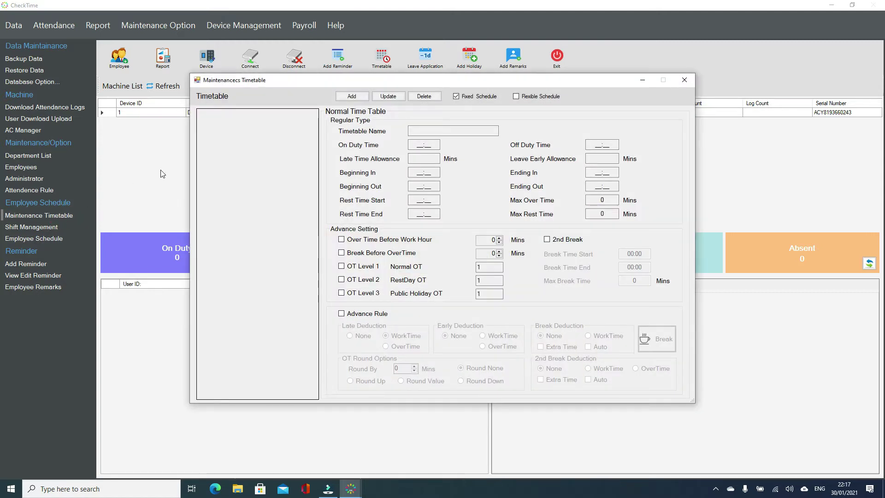
{"action": "left_click", "coordinate": [420, 129]}
{"action": "type", "text": "Morning Shift"}
{"action": "key", "text": "Tab"}
{"action": "type", "text": "0"}
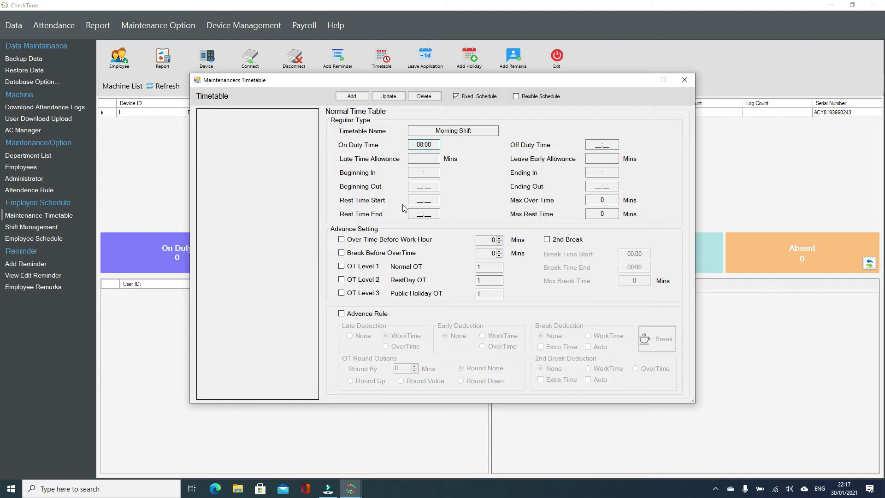
{"action": "type", "text": "8001700"}
Set the late and early allowances to 0 and Beginning In to 07:00
{"action": "type", "text": "5"}
{"action": "key", "text": "BackSpace"}
{"action": "type", "text": "07:0"}
{"action": "type", "text": "0700"}
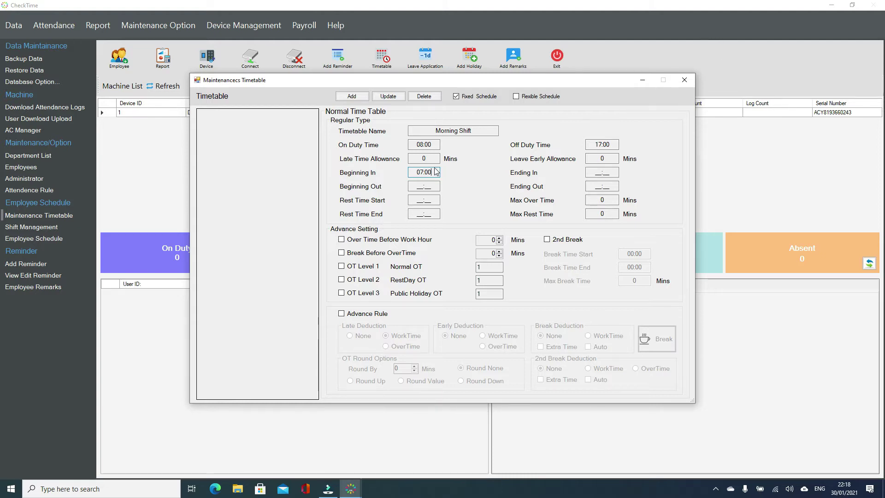
Set Ending In to 12:00 and Beginning Out to 12:01
{"action": "left_click_drag", "start_coordinate": [433, 145], "coordinate": [416, 146]}
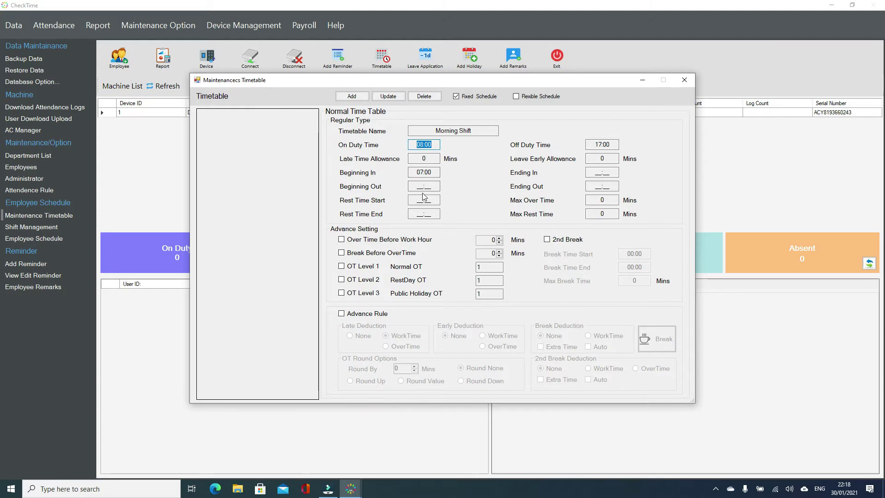
{"action": "left_click", "coordinate": [433, 143]}
{"action": "left_click_drag", "start_coordinate": [436, 171], "coordinate": [406, 145]}
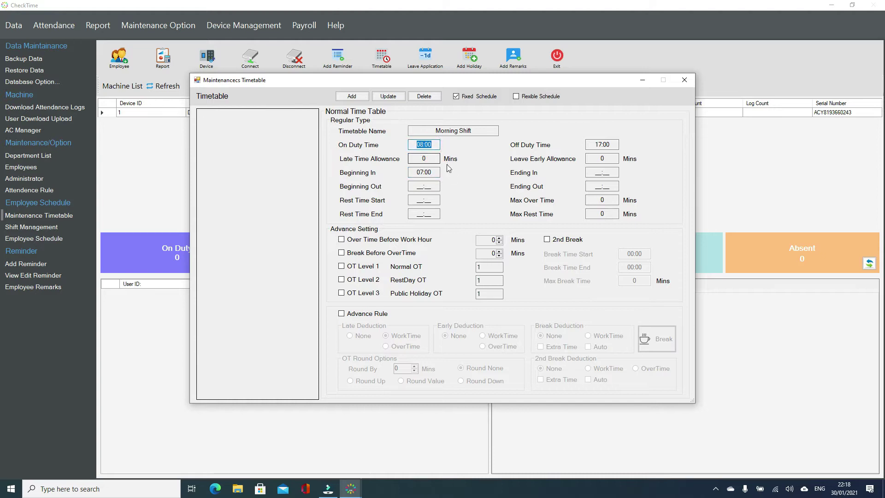
{"action": "left_click_drag", "start_coordinate": [433, 171], "coordinate": [410, 171]}
{"action": "left_click", "coordinate": [588, 172]}
{"action": "left_click_drag", "start_coordinate": [436, 171], "coordinate": [410, 171]}
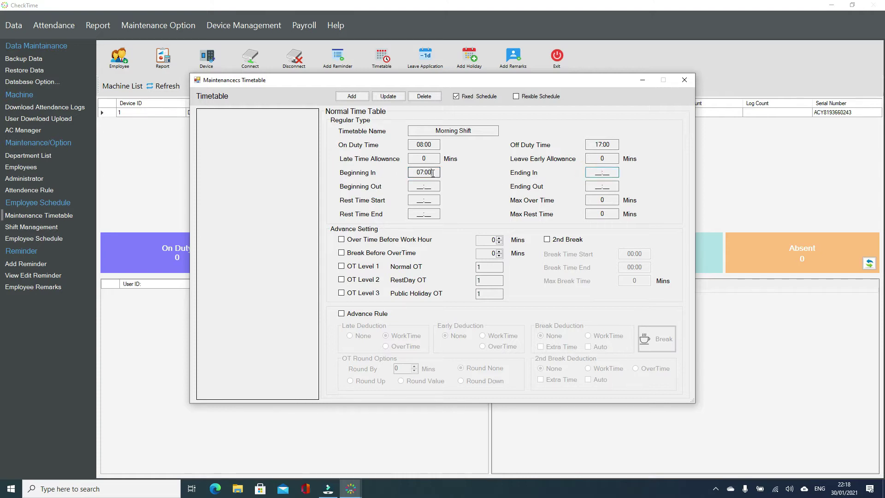
{"action": "left_click", "coordinate": [593, 172]}
{"action": "type", "text": "1200"}
{"action": "type", "text": "1201"}
Set Ending Out to 02:00 instead of 23:59
{"action": "left_click", "coordinate": [430, 173]}
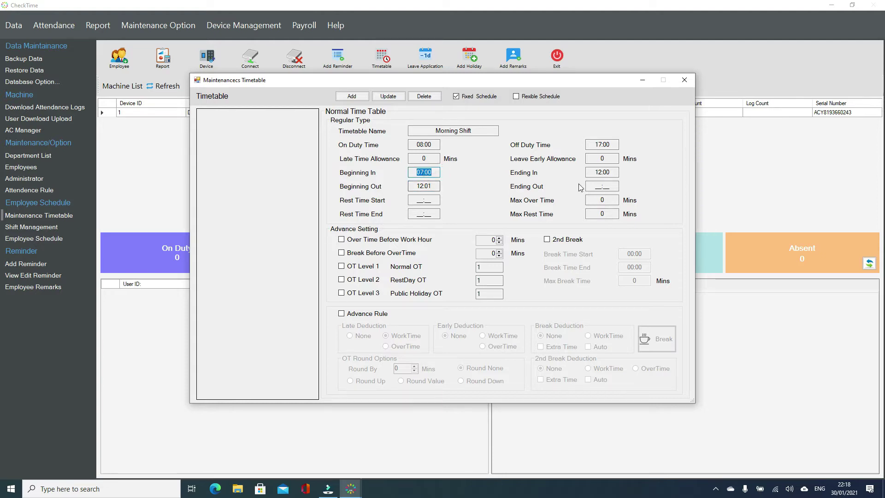
{"action": "left_click", "coordinate": [599, 172]}
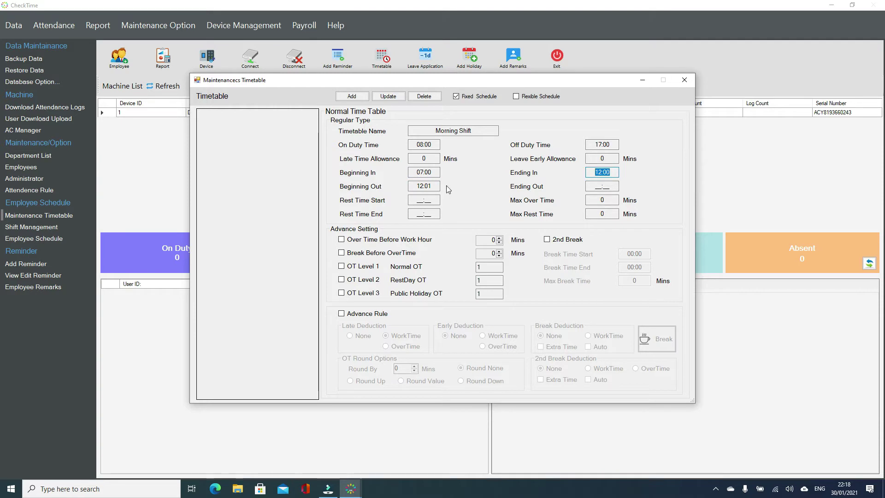
{"action": "left_click", "coordinate": [434, 186]}
{"action": "left_click", "coordinate": [592, 187]}
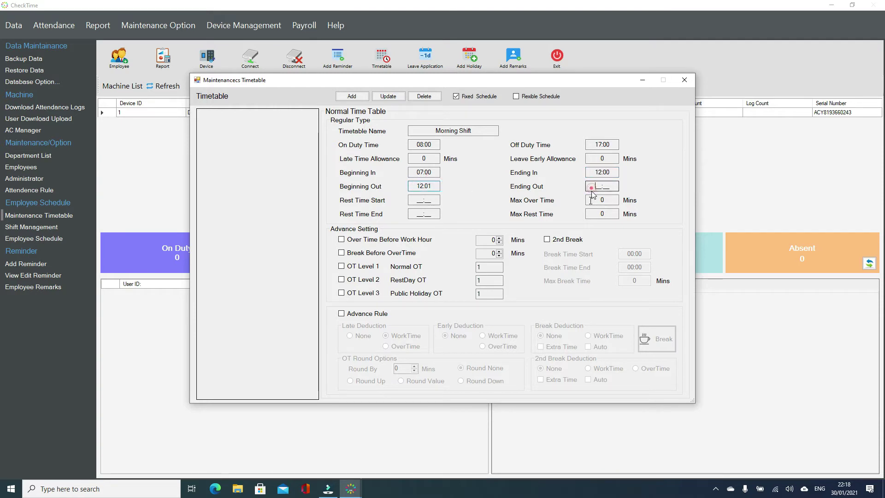
{"action": "type", "text": "2359"}
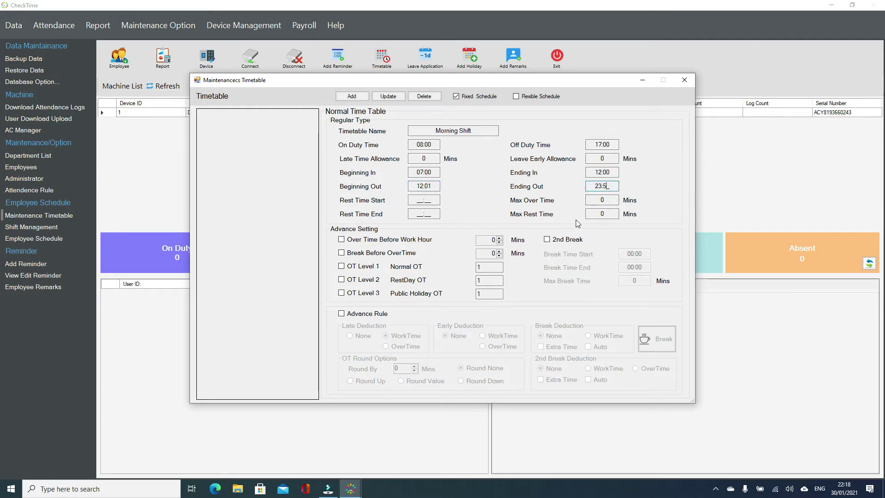
{"action": "key", "text": "BackSpace"}
{"action": "key", "text": "BackSpace"}
{"action": "key", "text": "BackSpace"}
{"action": "key", "text": "BackSpace"}
{"action": "type", "text": "0200"}
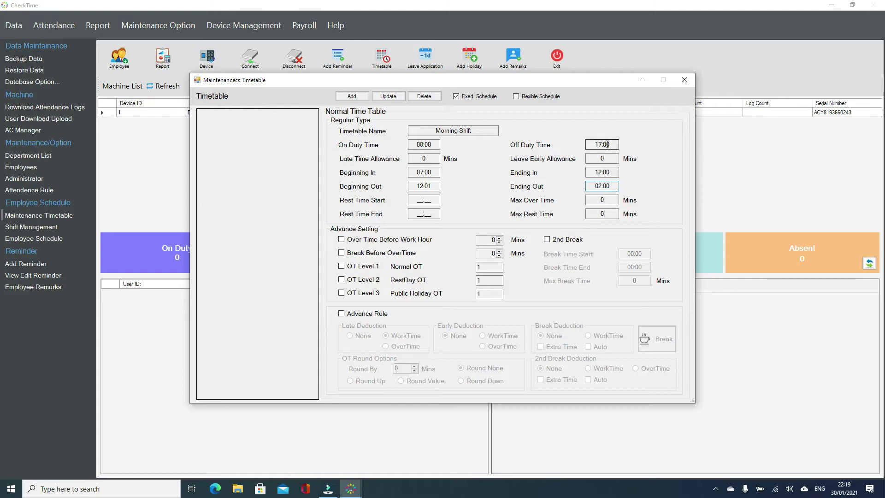
{"action": "left_click_drag", "start_coordinate": [609, 144], "coordinate": [583, 145]}
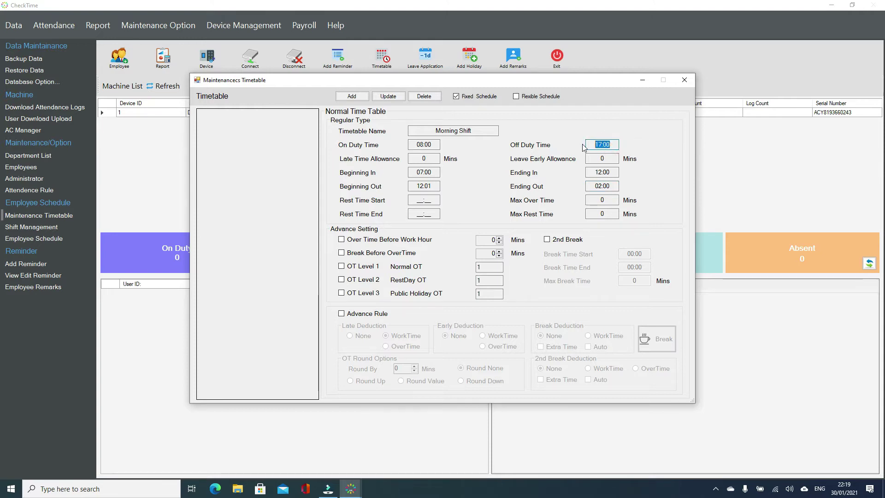
{"action": "left_click_drag", "start_coordinate": [588, 185], "coordinate": [620, 186]}
Enter a rest period from 12:00 to 15:00
{"action": "left_click", "coordinate": [415, 201]}
{"action": "type", "text": "120015"}
{"action": "key", "text": "BackSpace"}
{"action": "key", "text": "BackSpace"}
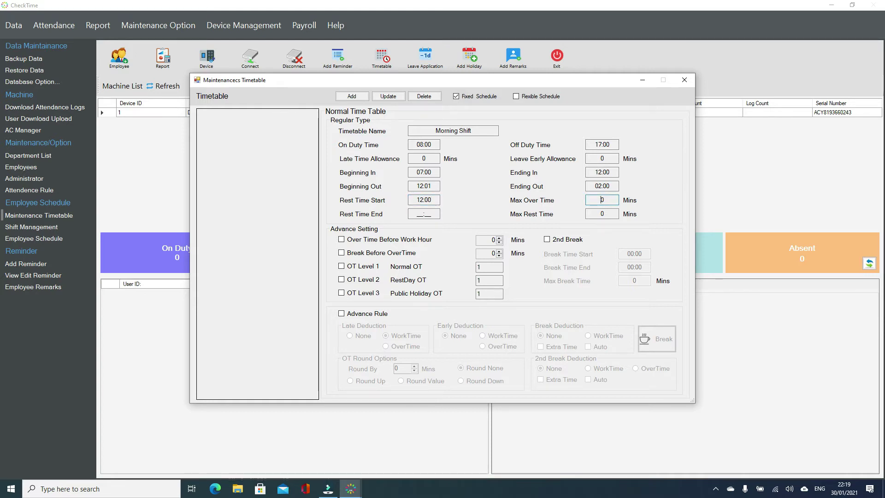
{"action": "type", "text": "1500"}
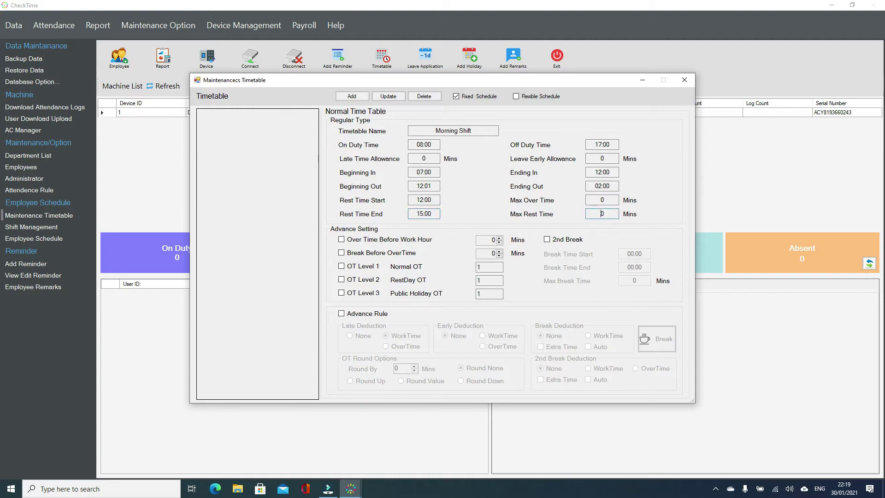
{"action": "type", "text": "6"}
Set Max Rest Time to 60 and leave Max Over Time at 0
{"action": "left_click", "coordinate": [438, 201]}
{"action": "left_click", "coordinate": [434, 217]}
{"action": "left_click", "coordinate": [611, 214]}
{"action": "left_click_drag", "start_coordinate": [611, 213], "coordinate": [583, 214]}
{"action": "double_click", "coordinate": [610, 200]}
{"action": "type", "text": "60"}
{"action": "key", "text": "BackSpace"}
{"action": "key", "text": "BackSpace"}
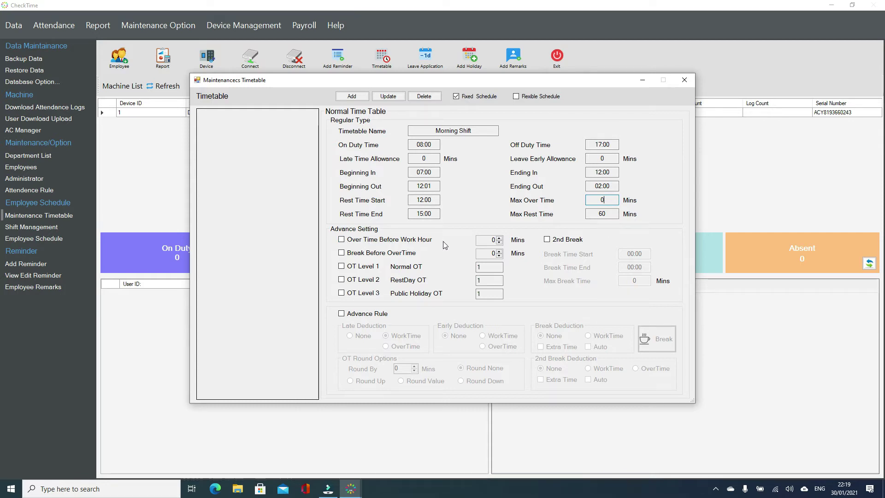
Enable Over Time Before Work Hour and set it to 30 minutes
{"action": "left_click", "coordinate": [374, 241]}
{"action": "left_click", "coordinate": [429, 143]}
{"action": "left_click", "coordinate": [483, 239]}
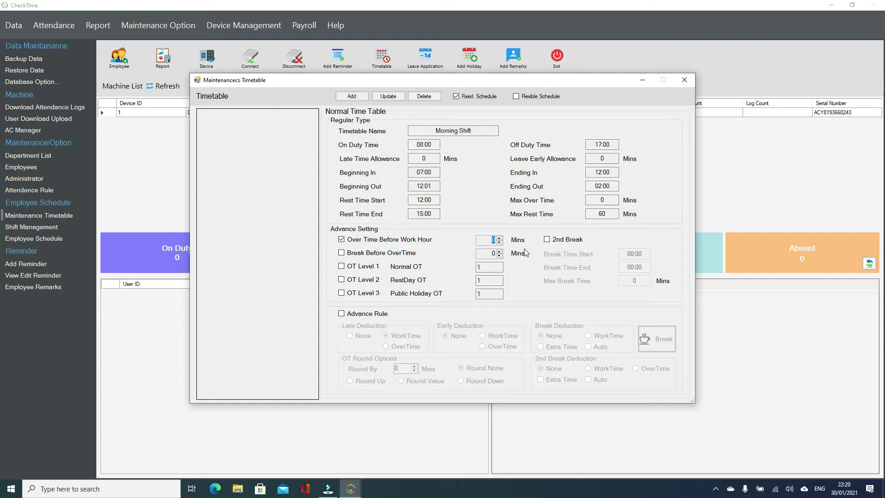
{"action": "type", "text": "30"}
{"action": "left_click_drag", "start_coordinate": [438, 145], "coordinate": [412, 147]}
{"action": "left_click_drag", "start_coordinate": [439, 172], "coordinate": [411, 173]}
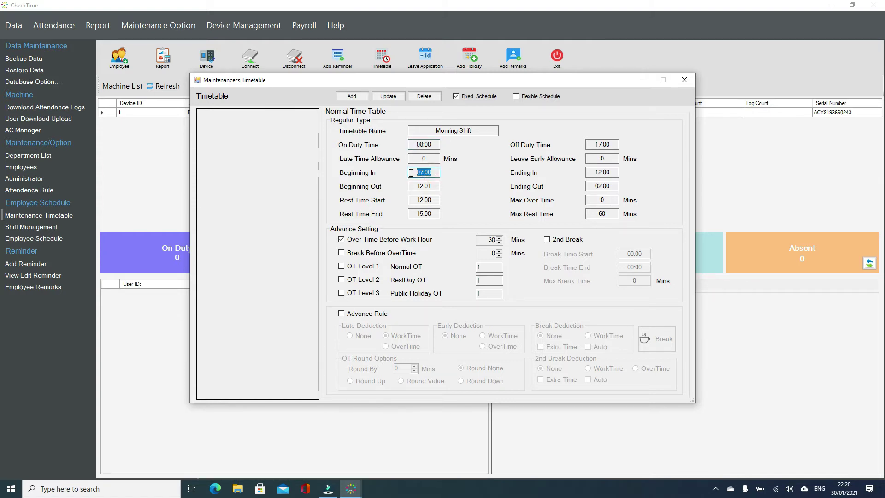
{"action": "left_click_drag", "start_coordinate": [496, 240], "coordinate": [488, 240]}
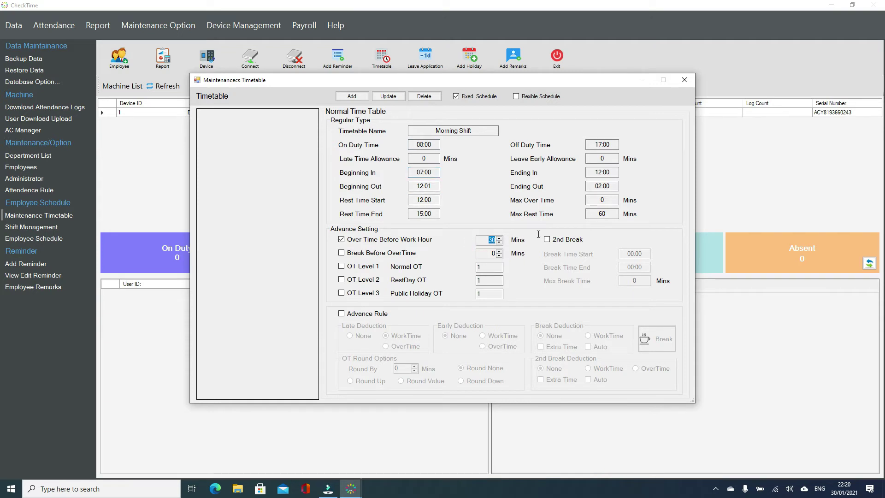
{"action": "left_click_drag", "start_coordinate": [437, 172], "coordinate": [411, 173]}
{"action": "left_click", "coordinate": [426, 145]}
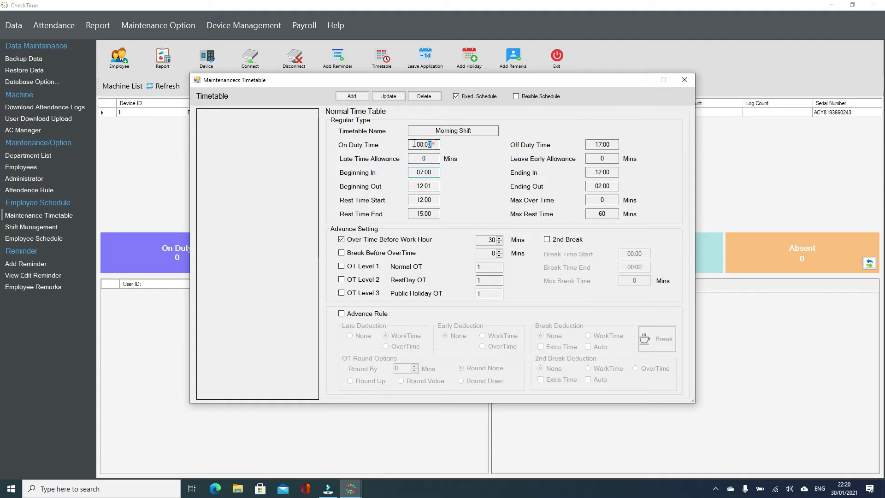
{"action": "left_click_drag", "start_coordinate": [485, 240], "coordinate": [515, 244]}
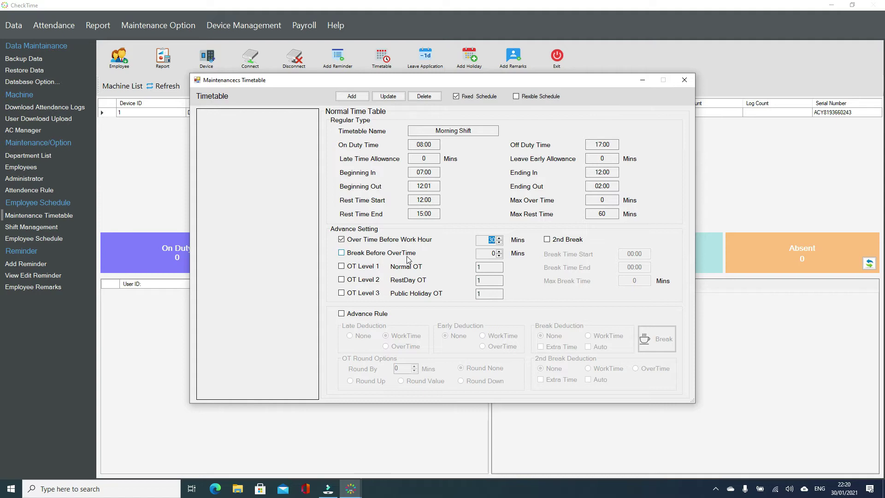
Enable Break Before OverTime at 0 minutes
{"action": "left_click", "coordinate": [379, 256]}
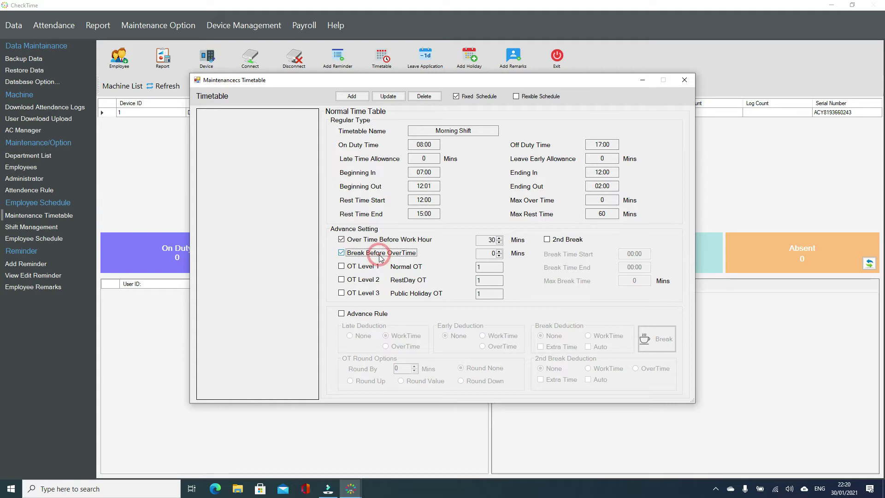
{"action": "double_click", "coordinate": [481, 253]}
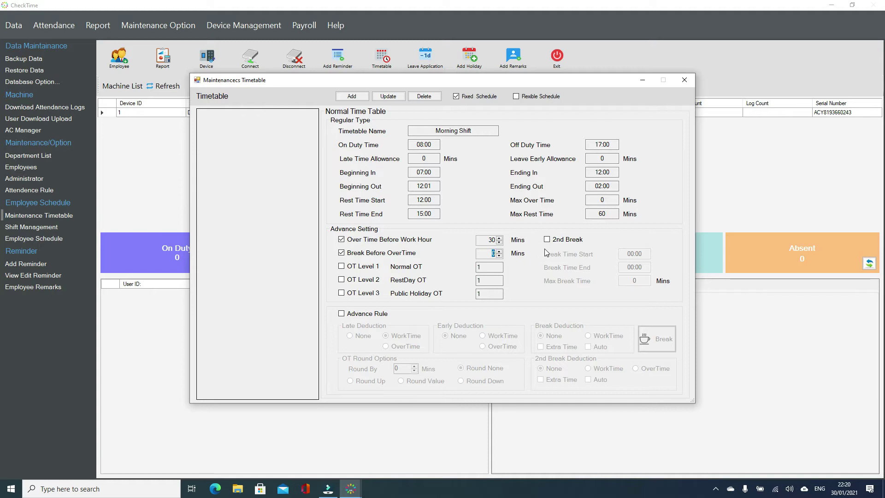
{"action": "left_click_drag", "start_coordinate": [614, 145], "coordinate": [573, 145]}
Turn Break Before OverTime off and set its value to 0
{"action": "left_click", "coordinate": [490, 253]}
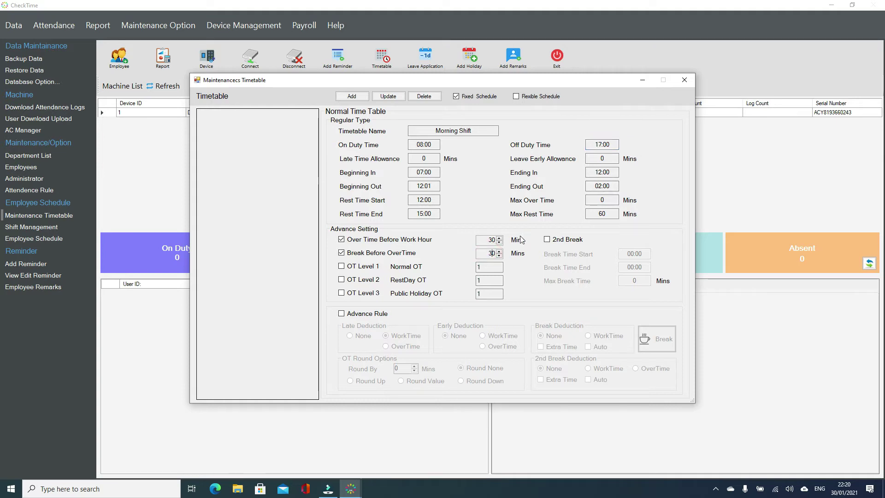
{"action": "left_click_drag", "start_coordinate": [612, 145], "coordinate": [563, 146]}
{"action": "left_click_drag", "start_coordinate": [481, 254], "coordinate": [504, 254]}
{"action": "left_click", "coordinate": [613, 145]}
{"action": "left_click", "coordinate": [343, 252]}
{"action": "left_click_drag", "start_coordinate": [496, 254], "coordinate": [487, 253]}
{"action": "type", "text": "0"}
Enable OT Levels 1, 2 and 3 for Normal, RestDay and Public Holiday OT, each at rate 1
{"action": "left_click", "coordinate": [376, 270]}
{"action": "left_click", "coordinate": [359, 285]}
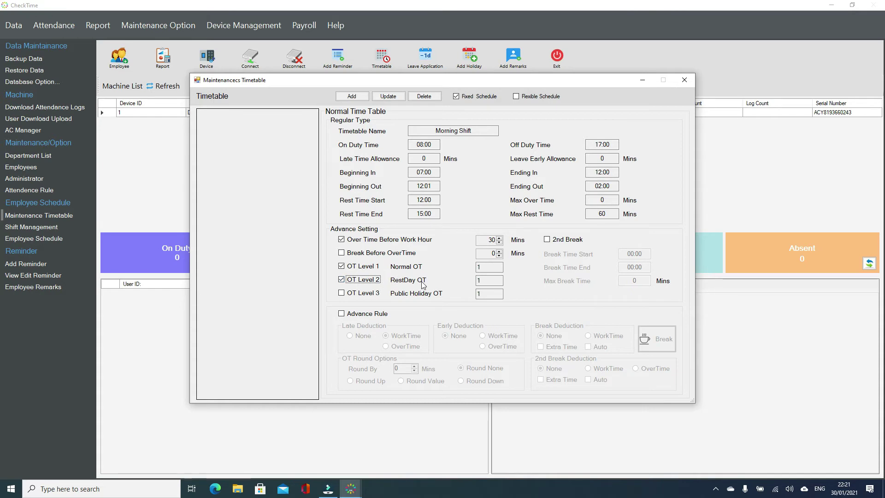
{"action": "left_click", "coordinate": [364, 294]}
{"action": "left_click", "coordinate": [487, 279]}
{"action": "left_click", "coordinate": [488, 267]}
{"action": "left_click", "coordinate": [488, 278]}
{"action": "left_click", "coordinate": [489, 294]}
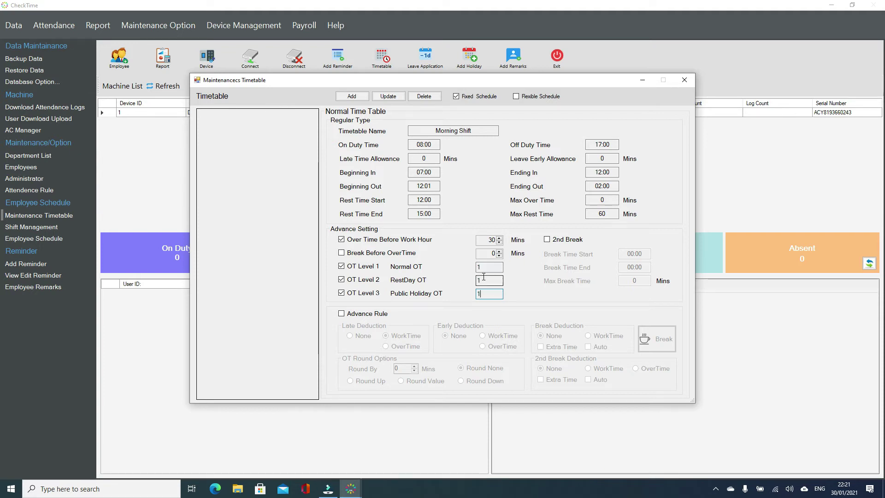
Turn on Advance Rule and set both Late and Early Deduction to WorkTime
{"action": "left_click", "coordinate": [355, 315]}
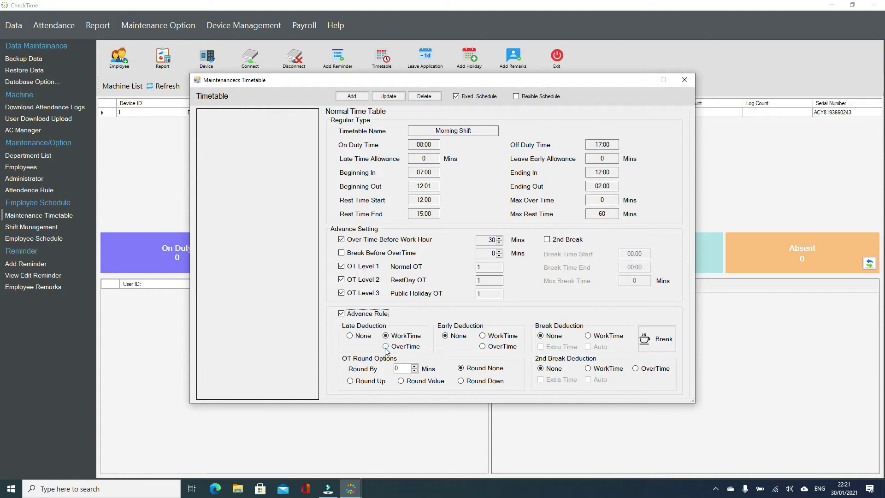
{"action": "left_click", "coordinate": [358, 338]}
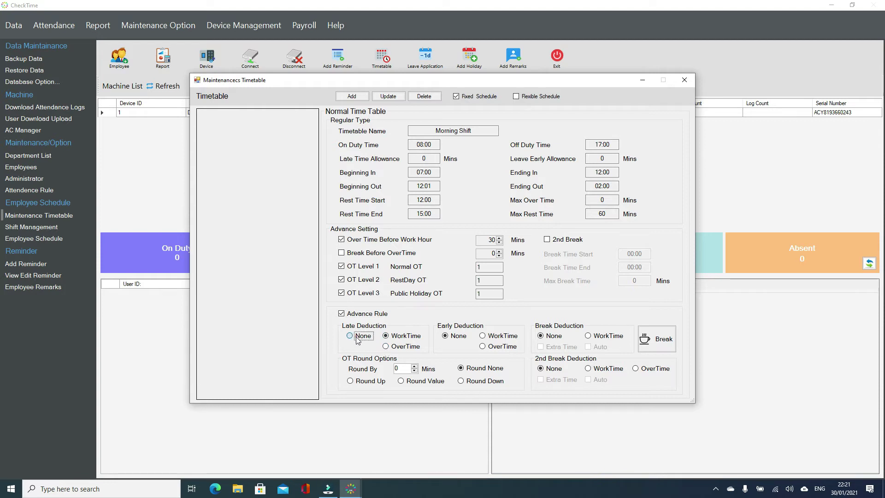
{"action": "left_click", "coordinate": [389, 336]}
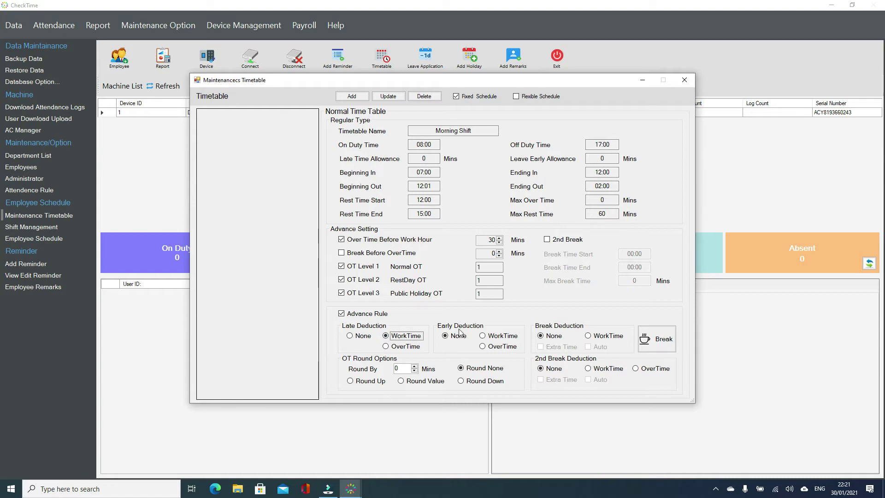
{"action": "left_click", "coordinate": [490, 337]}
{"action": "left_click", "coordinate": [489, 348]}
{"action": "left_click", "coordinate": [485, 338]}
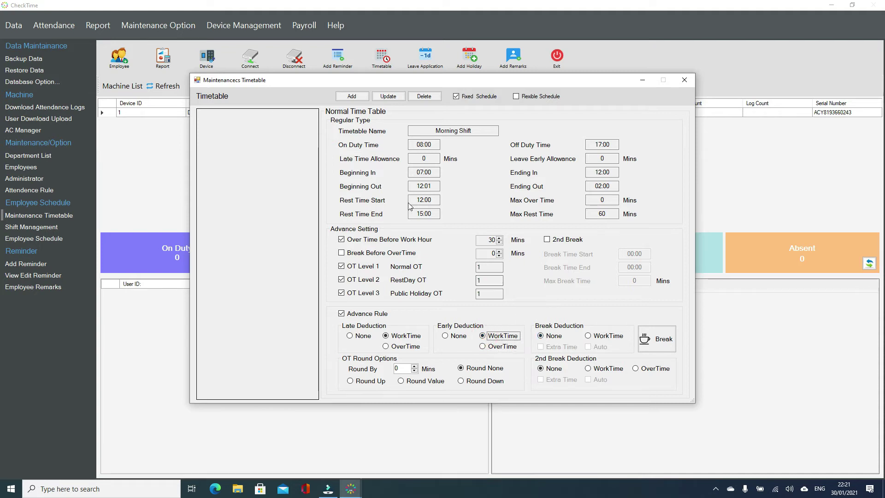
{"action": "left_click_drag", "start_coordinate": [437, 213], "coordinate": [387, 214]}
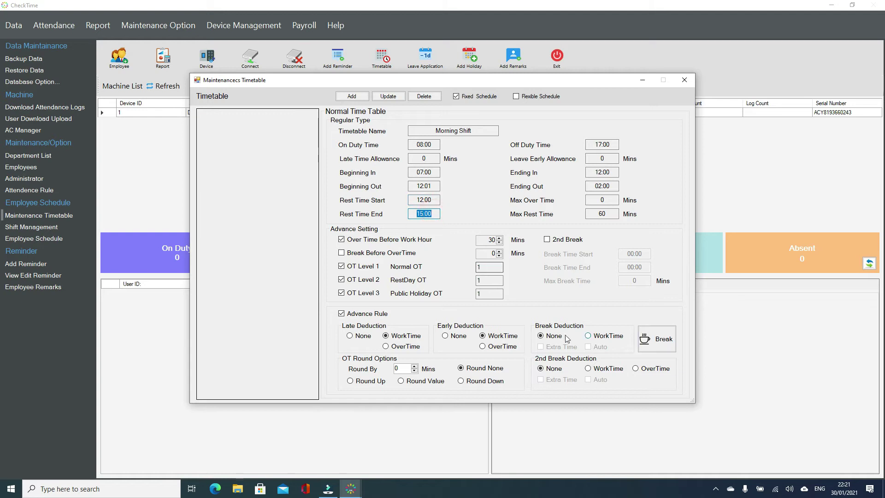
Set Break Deduction to WorkTime
{"action": "left_click", "coordinate": [599, 338]}
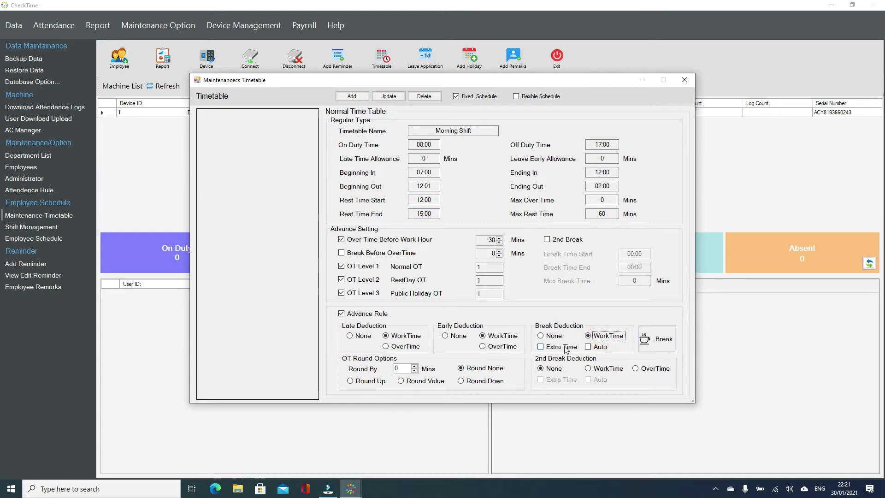
{"action": "left_click", "coordinate": [551, 336]}
{"action": "left_click", "coordinate": [596, 340]}
{"action": "double_click", "coordinate": [605, 215]}
{"action": "double_click", "coordinate": [609, 215]}
{"action": "double_click", "coordinate": [606, 214]}
{"action": "double_click", "coordinate": [604, 213]}
Enable Auto for the break deduction, leaving Extra Time unticked
{"action": "left_click", "coordinate": [556, 349]}
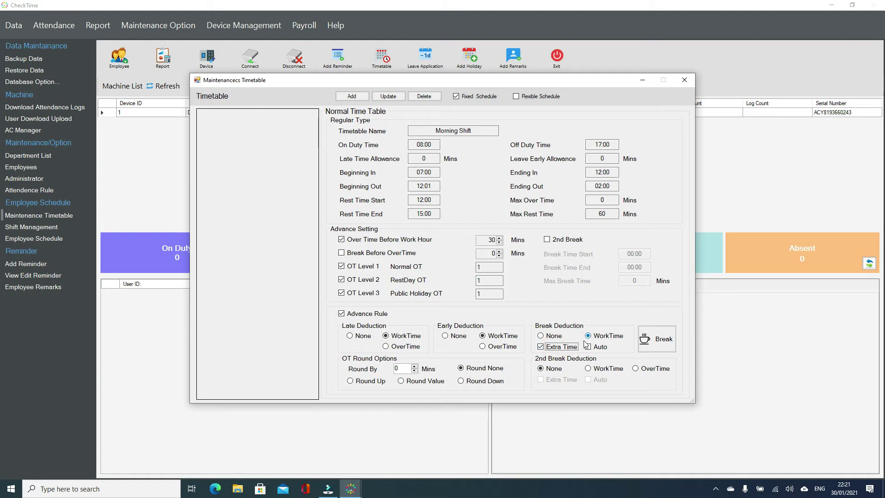
{"action": "double_click", "coordinate": [607, 213]}
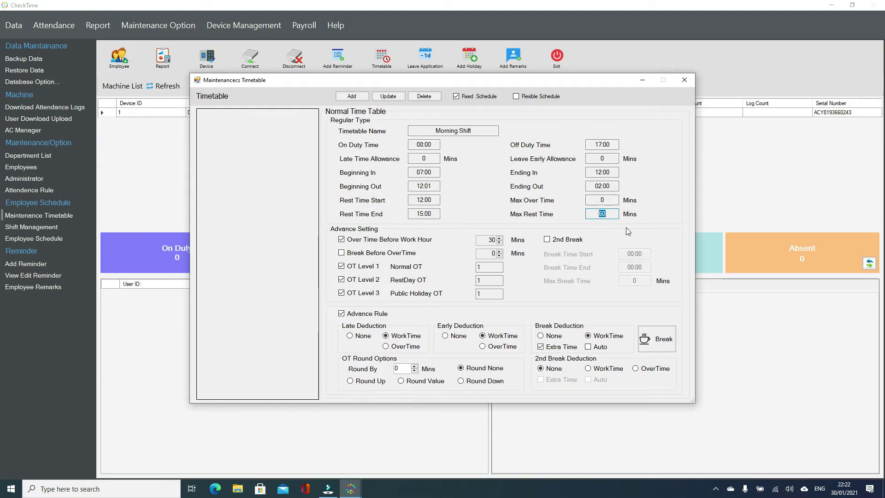
{"action": "left_click", "coordinate": [589, 346]}
{"action": "left_click_drag", "start_coordinate": [611, 211], "coordinate": [579, 211]}
{"action": "left_click", "coordinate": [611, 215]}
{"action": "left_click_drag", "start_coordinate": [604, 215], "coordinate": [587, 214]}
{"action": "double_click", "coordinate": [405, 370]}
Set OT rounding to Round Down with a 30-minute Round By step
{"action": "left_click", "coordinate": [488, 380]}
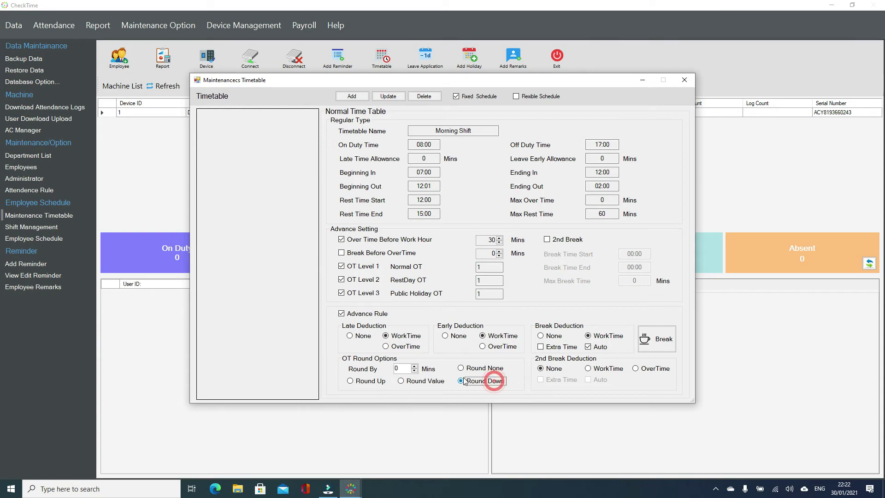
{"action": "double_click", "coordinate": [404, 368]}
{"action": "type", "text": "30"}
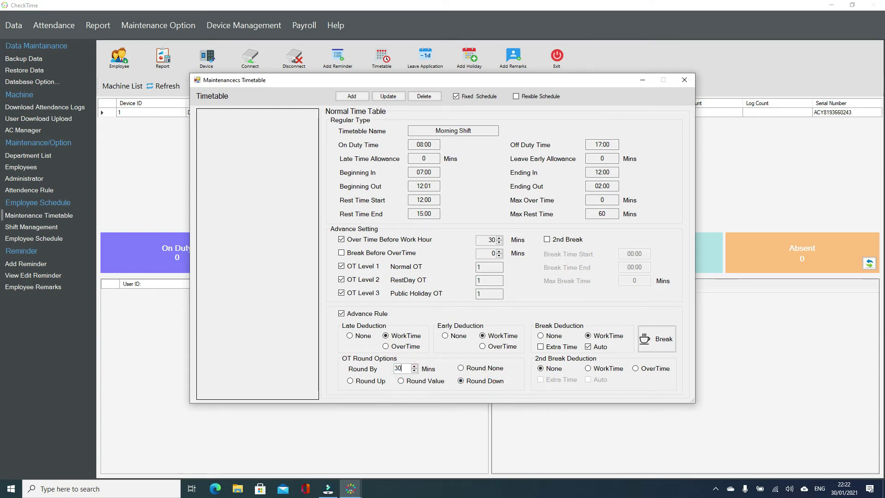
{"action": "left_click", "coordinate": [477, 383]}
{"action": "left_click_drag", "start_coordinate": [612, 144], "coordinate": [581, 149]}
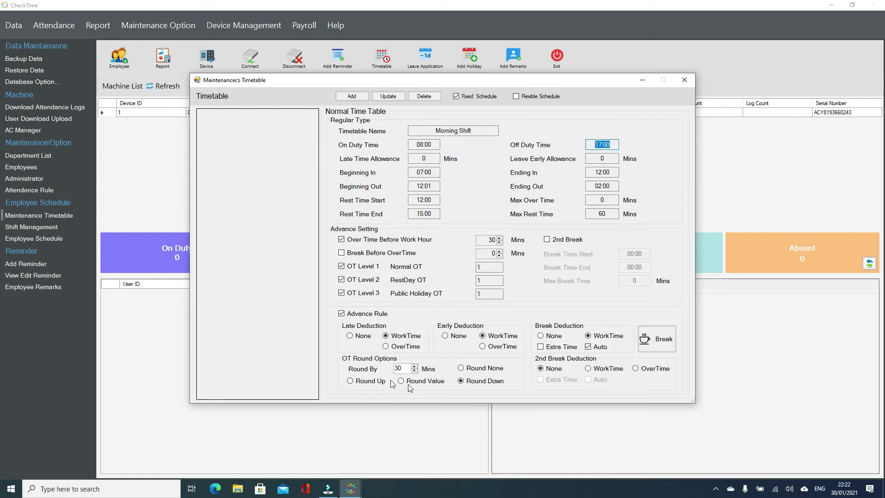
{"action": "left_click_drag", "start_coordinate": [408, 369], "coordinate": [369, 369]}
{"action": "left_click_drag", "start_coordinate": [616, 145], "coordinate": [566, 148]}
{"action": "left_click_drag", "start_coordinate": [405, 369], "coordinate": [386, 370]}
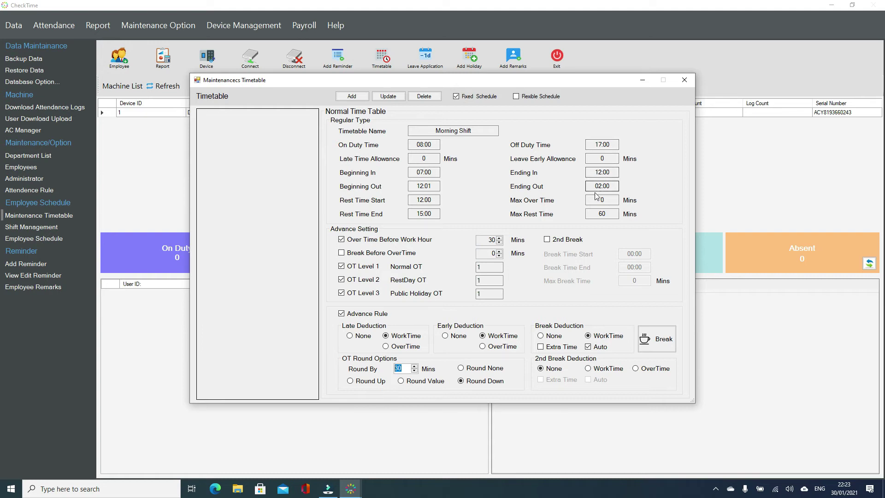
Switch OT rounding to Round Up after trying Round Value, keeping the 30-minute step
{"action": "left_click", "coordinate": [422, 383]}
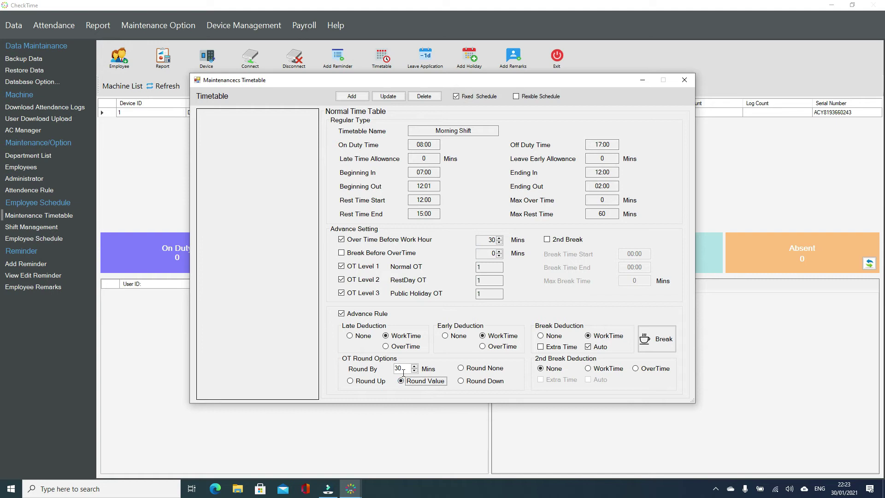
{"action": "left_click", "coordinate": [410, 369]}
{"action": "left_click_drag", "start_coordinate": [410, 370], "coordinate": [373, 370]}
{"action": "left_click", "coordinate": [461, 380]}
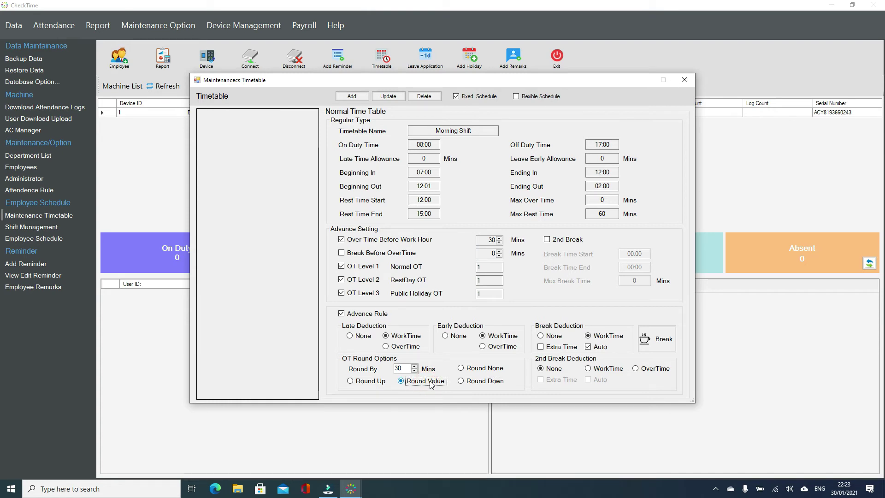
{"action": "left_click", "coordinate": [401, 368]}
{"action": "left_click_drag", "start_coordinate": [403, 368], "coordinate": [389, 370]}
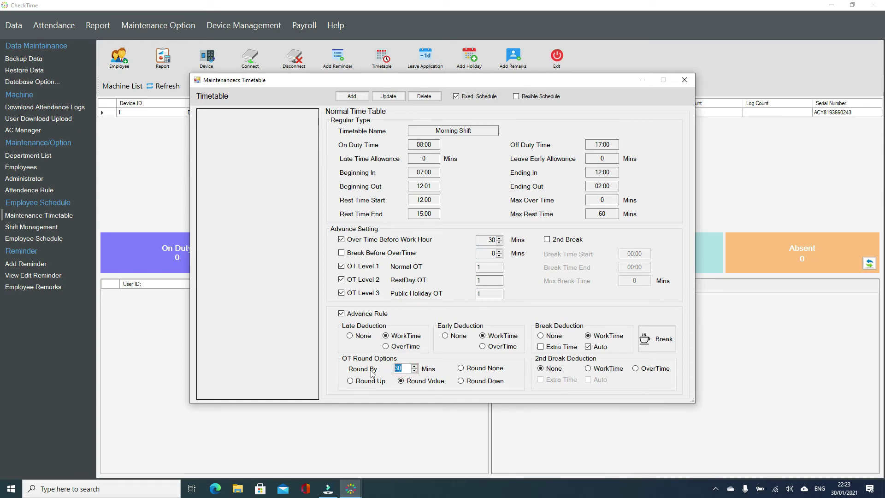
{"action": "left_click", "coordinate": [401, 372]}
{"action": "left_click_drag", "start_coordinate": [405, 370], "coordinate": [368, 372]}
{"action": "left_click", "coordinate": [363, 385]}
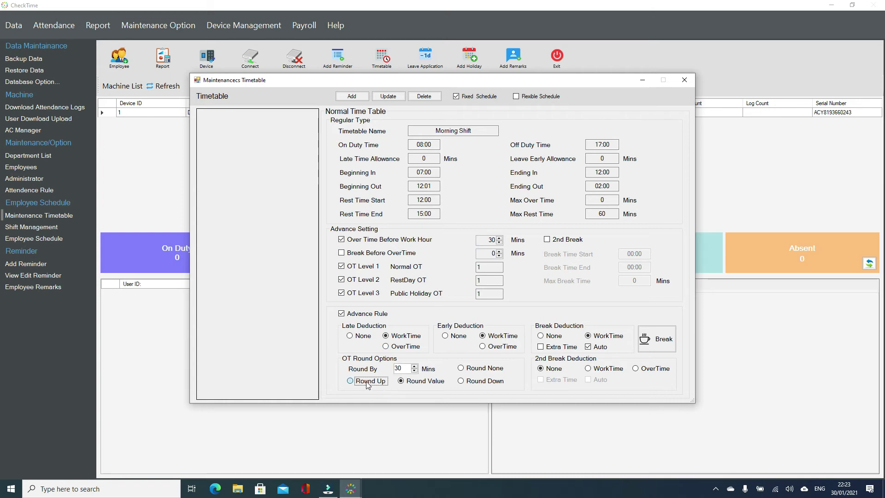
{"action": "left_click", "coordinate": [404, 368]}
{"action": "left_click", "coordinate": [599, 144]}
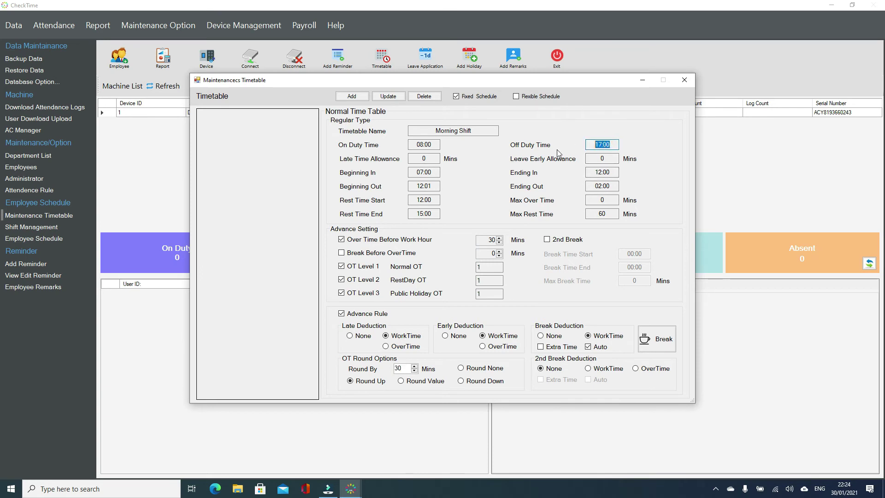
{"action": "left_click", "coordinate": [404, 368]}
Add the Morning Shift timetable, confirm the save, and reload it from the timetable list
{"action": "left_click", "coordinate": [352, 96]}
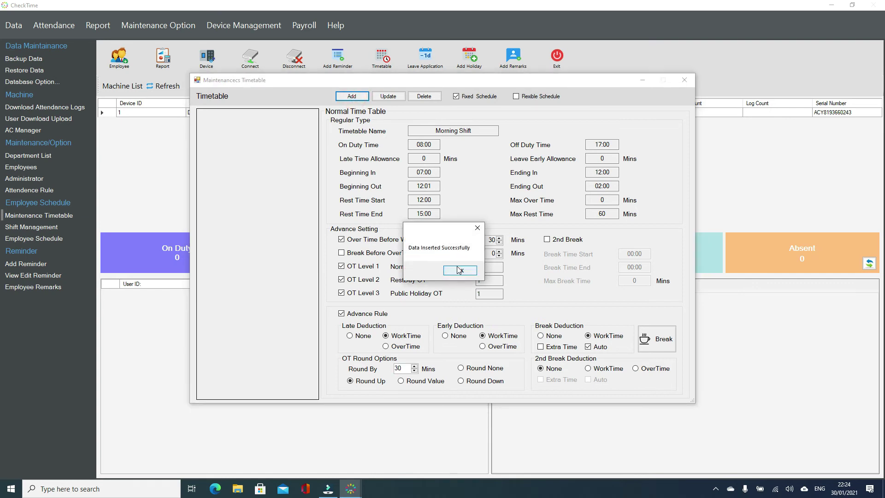
{"action": "left_click", "coordinate": [457, 270]}
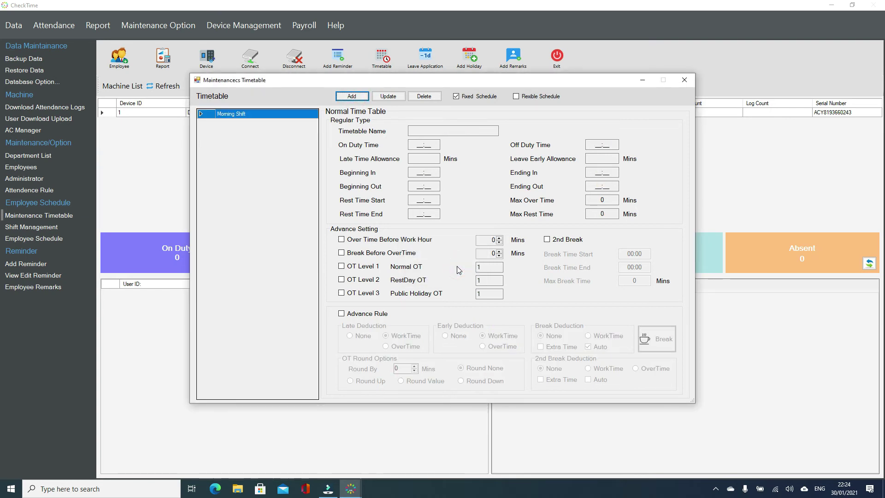
{"action": "left_click", "coordinate": [208, 118]}
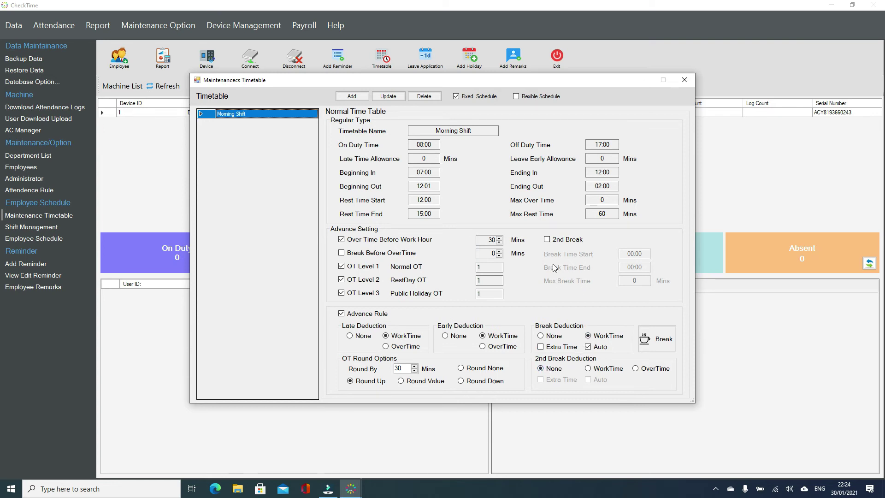
Enable a 2nd Break from 20:00 to 22:00 with a maximum of 30 minutes
{"action": "left_click", "coordinate": [549, 240]}
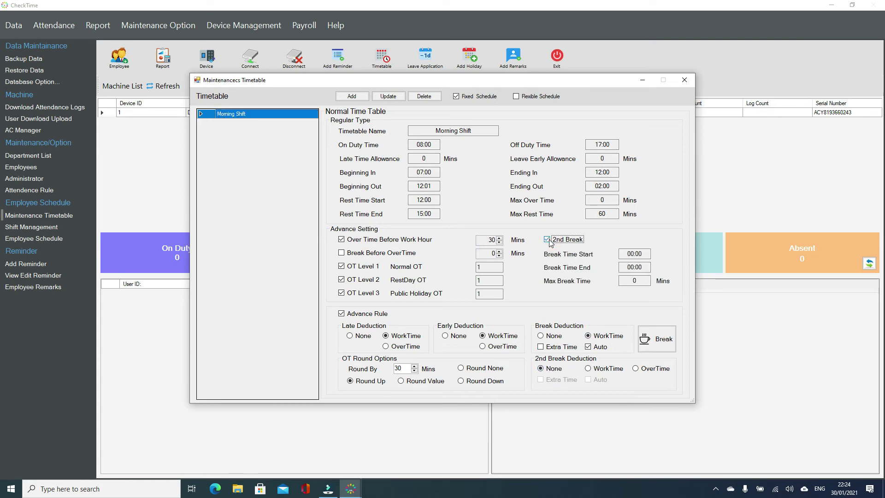
{"action": "left_click", "coordinate": [642, 254]}
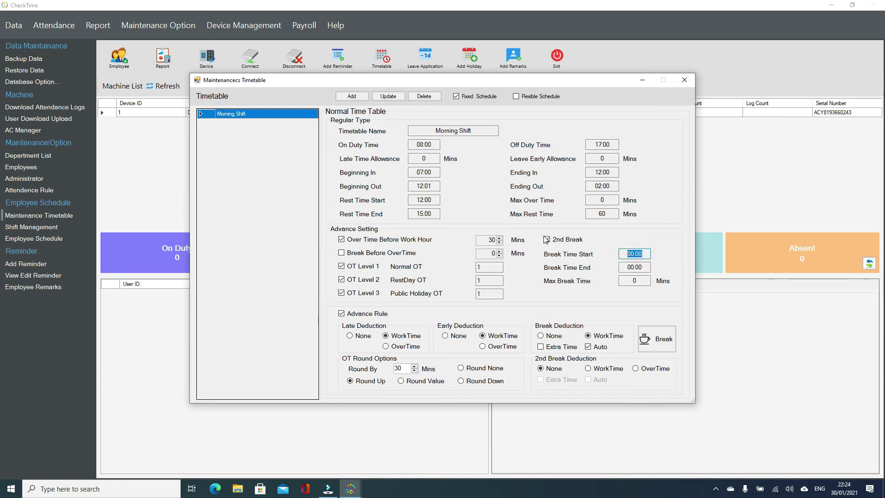
{"action": "type", "text": "20"}
{"action": "left_click", "coordinate": [546, 239]}
{"action": "left_click", "coordinate": [634, 267]}
{"action": "type", "text": "22:00"}
{"action": "left_click", "coordinate": [634, 281]}
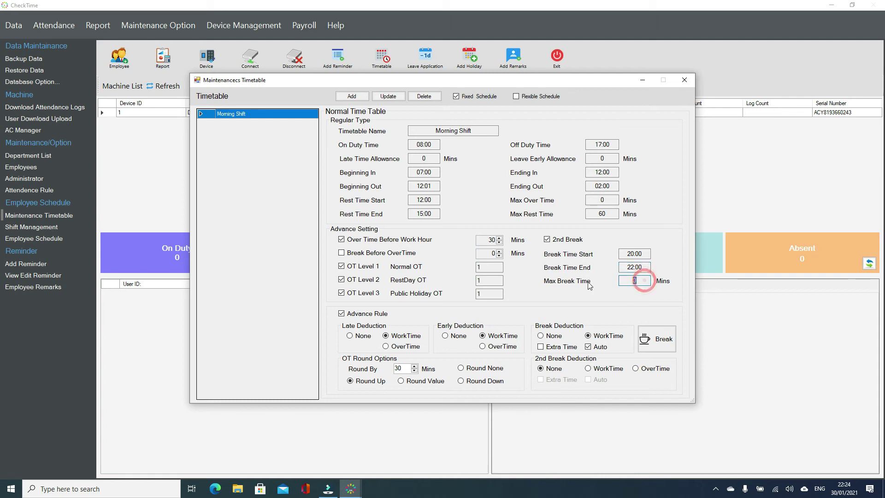
{"action": "type", "text": "30"}
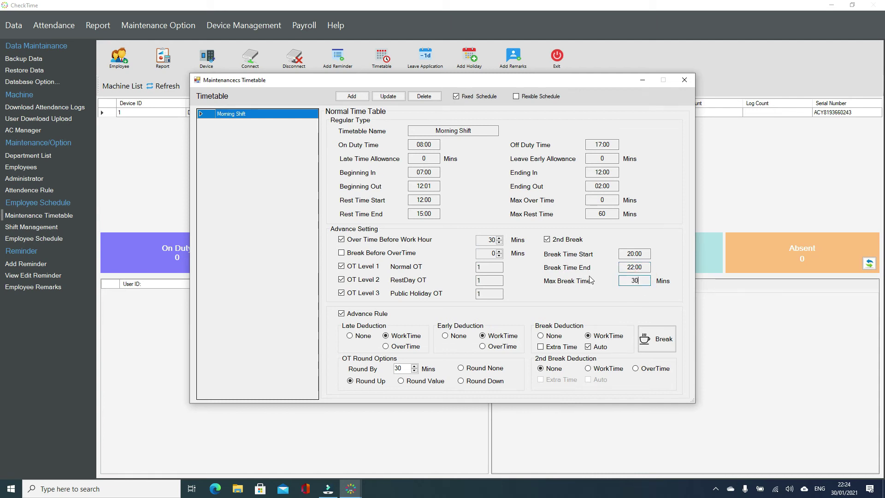
Set the 2nd Break deduction to OverTime, applied automatically
{"action": "double_click", "coordinate": [635, 281]}
{"action": "left_click", "coordinate": [589, 369]}
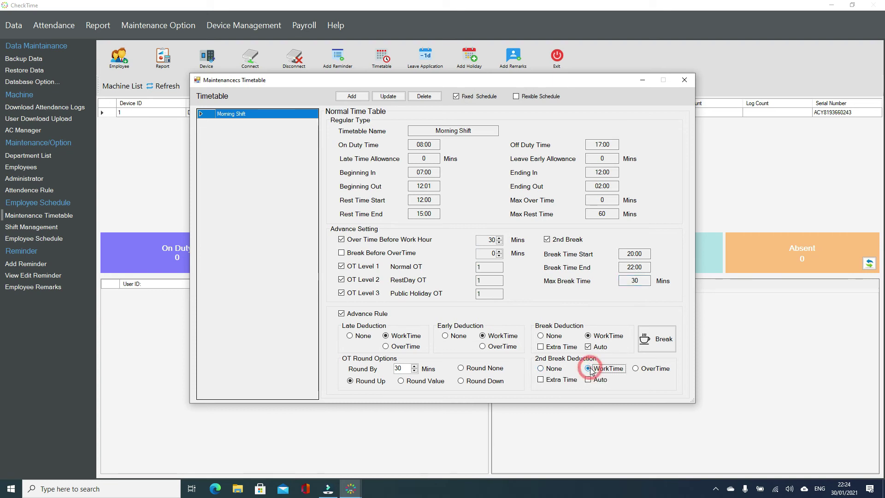
{"action": "left_click", "coordinate": [648, 369]}
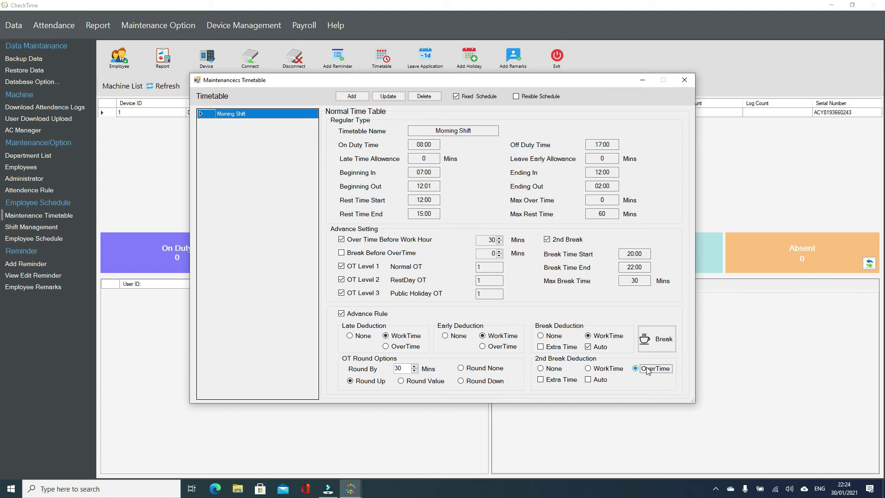
{"action": "left_click", "coordinate": [593, 381]}
{"action": "left_click", "coordinate": [559, 379]}
{"action": "double_click", "coordinate": [640, 280]}
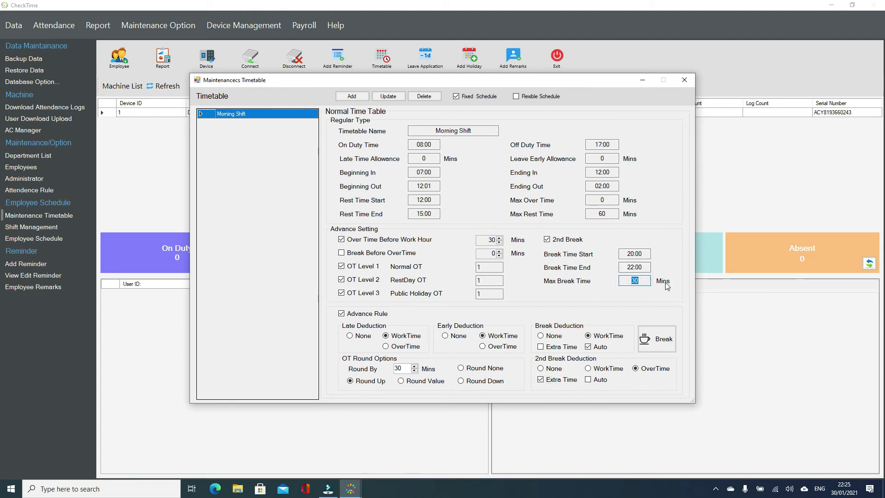
{"action": "left_click", "coordinate": [599, 379]}
{"action": "double_click", "coordinate": [639, 282]}
In the Fix TimeTable Tea dialog, try the 1st and 2nd Tea Break options, then leave Tea Break off
{"action": "left_click", "coordinate": [649, 343]}
{"action": "left_click", "coordinate": [322, 191]}
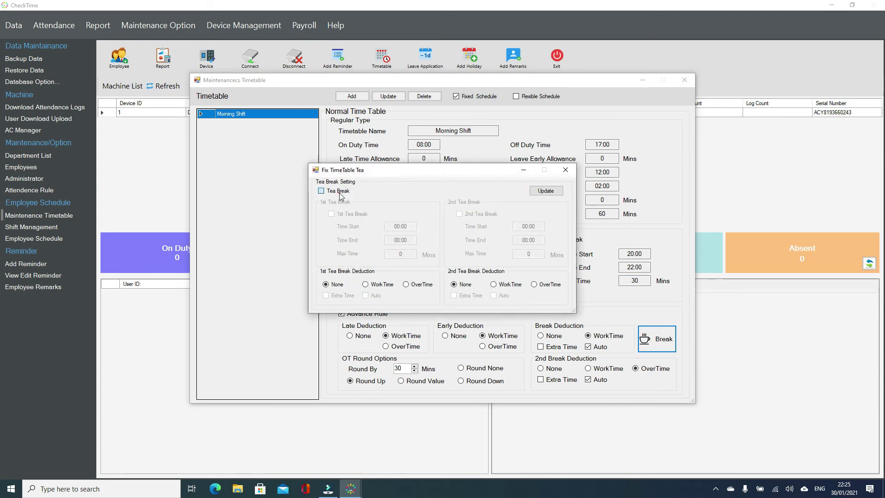
{"action": "left_click", "coordinate": [347, 214]}
{"action": "left_click", "coordinate": [400, 225]}
{"action": "left_click", "coordinate": [410, 240]}
{"action": "left_click", "coordinate": [458, 214]}
{"action": "left_click", "coordinate": [515, 239]}
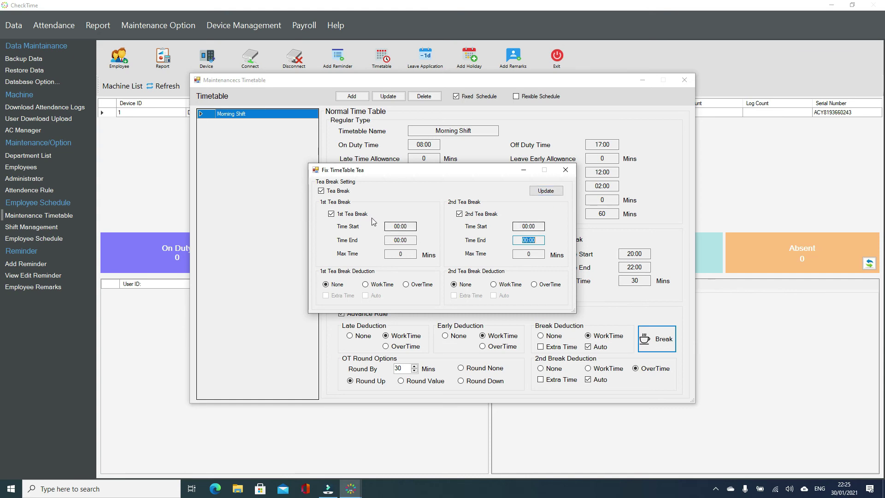
{"action": "left_click", "coordinate": [332, 190]}
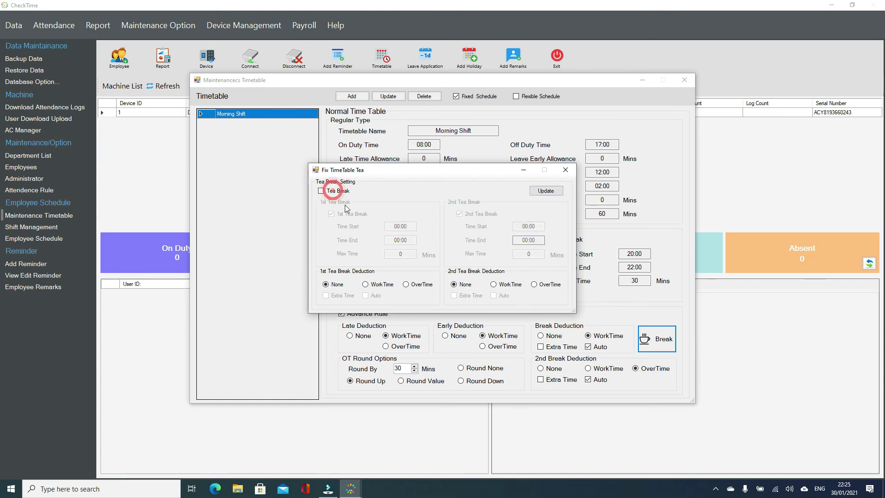
Close the tea dialog and update Morning Shift with tea breaks off
{"action": "left_click", "coordinate": [565, 170]}
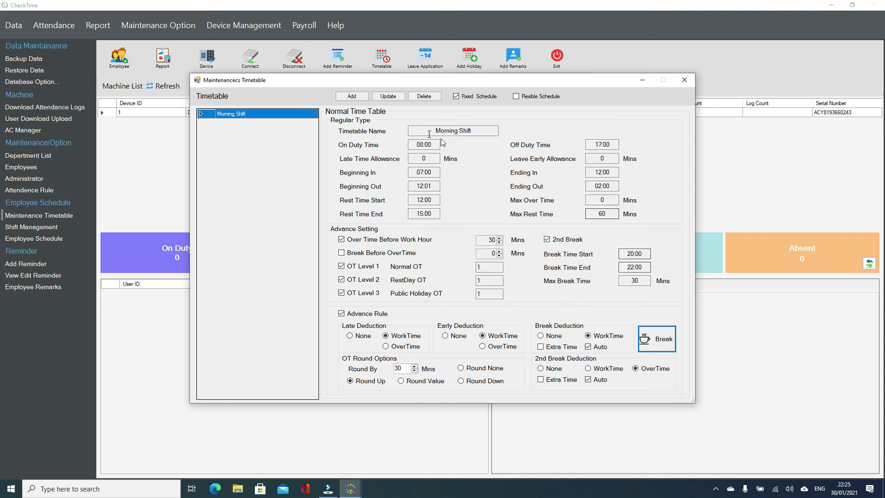
{"action": "left_click", "coordinate": [400, 98]}
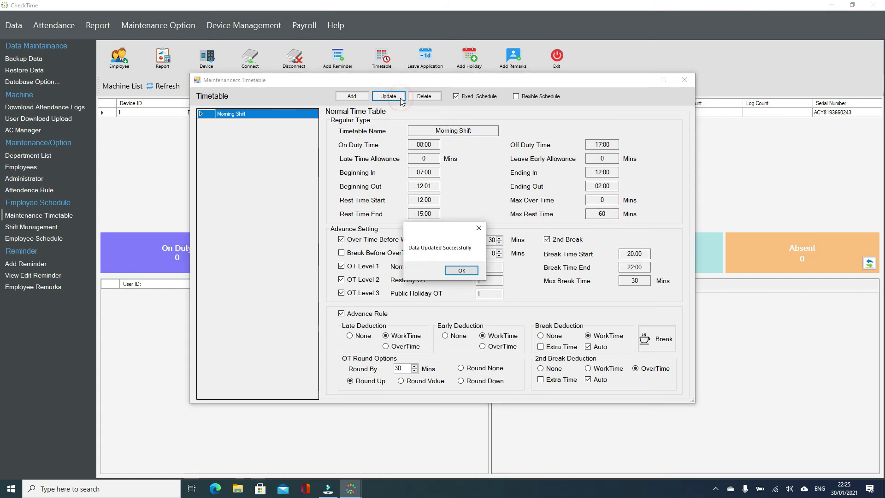
{"action": "left_click", "coordinate": [462, 270]}
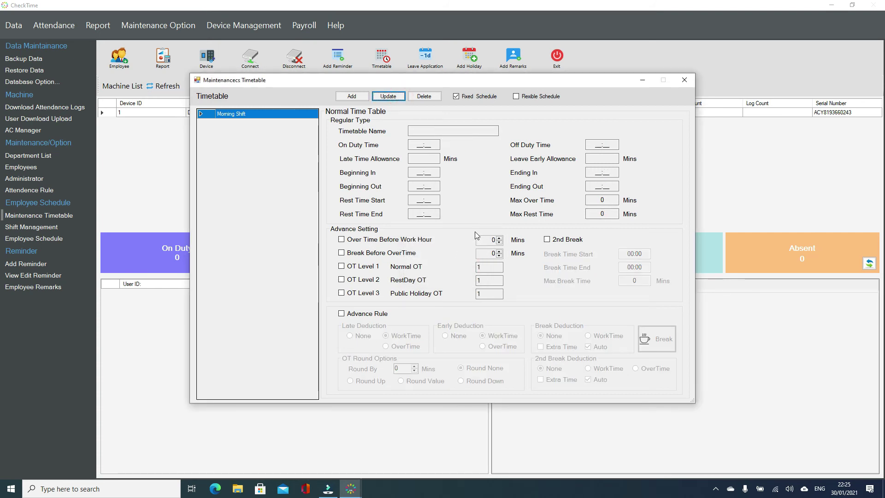
Reload Morning Shift to verify its settings, then close the Maintenance Timetable window
{"action": "left_click", "coordinate": [203, 117]}
{"action": "left_click", "coordinate": [203, 119]}
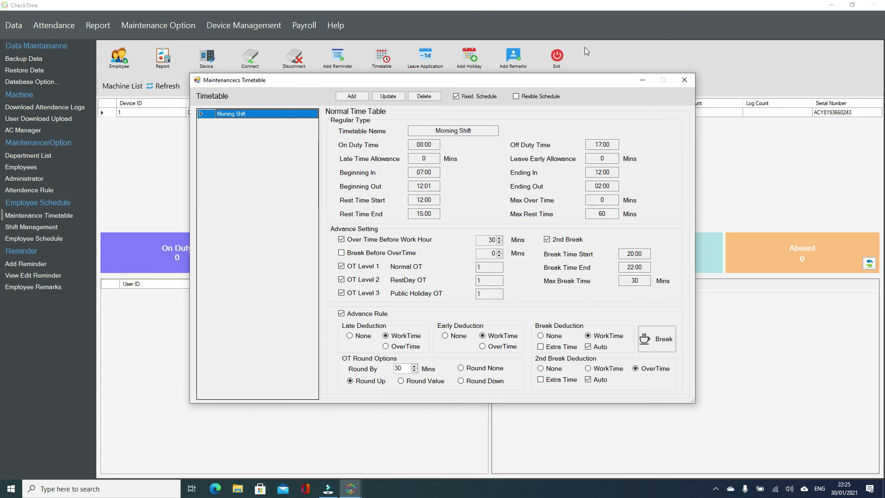
{"action": "left_click", "coordinate": [682, 79]}
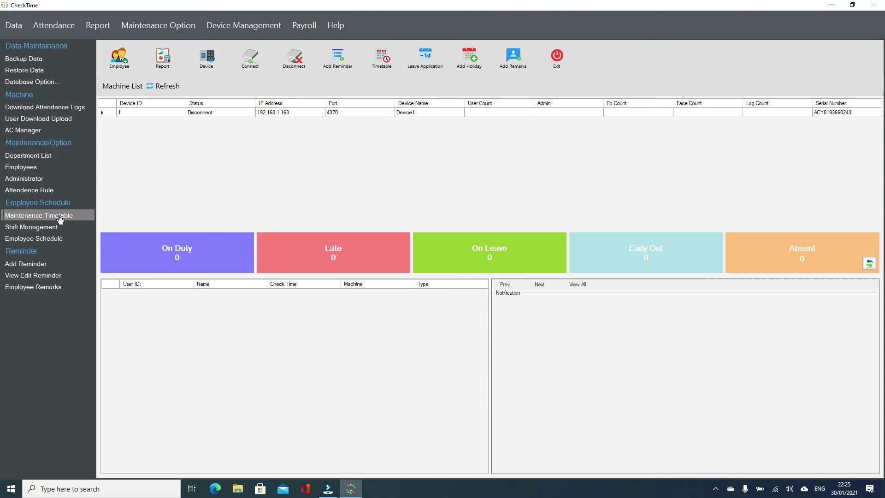
Rename the timetable to 'Morning sat' and set its Off Duty Time to 13:00
{"action": "left_click", "coordinate": [59, 218]}
{"action": "left_click", "coordinate": [480, 130]}
{"action": "key", "text": "BackSpace"}
{"action": "key", "text": "BackSpace"}
{"action": "key", "text": "BackSpace"}
{"action": "key", "text": "BackSpace"}
{"action": "key", "text": "BackSpace"}
{"action": "key", "text": "BackSpace"}
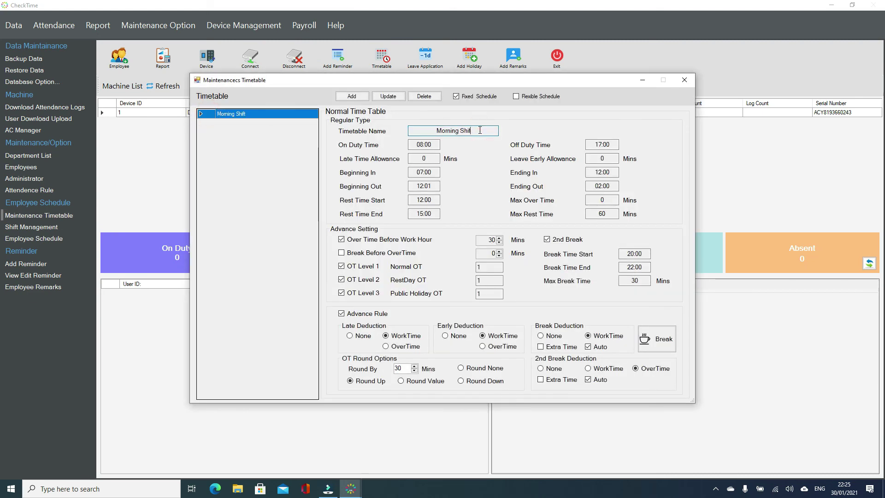
{"action": "type", "text": "sat"}
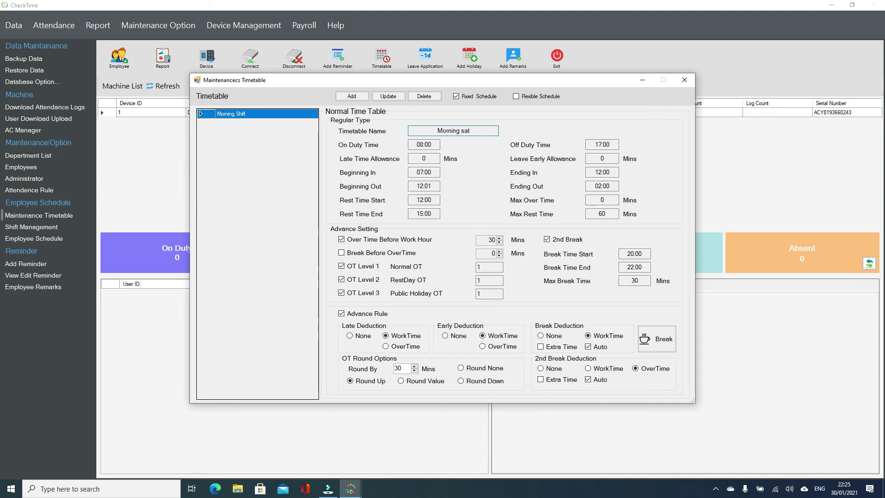
{"action": "left_click", "coordinate": [608, 144]}
{"action": "type", "text": "13"}
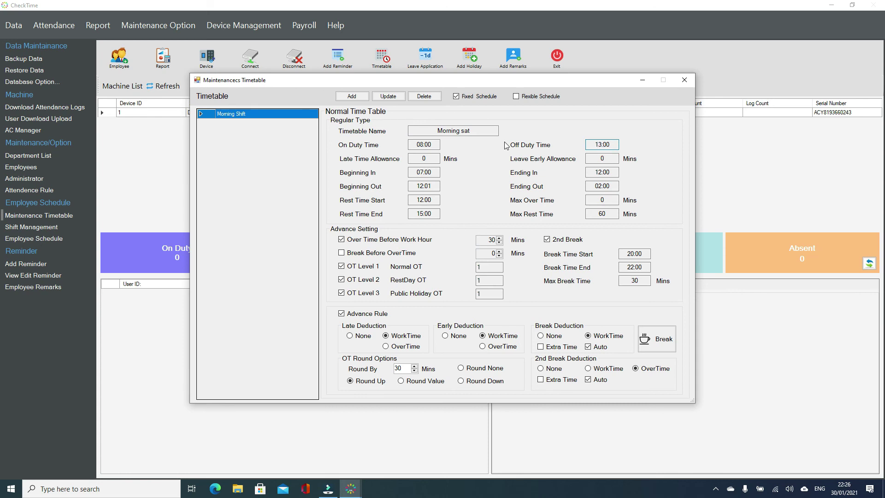
Add Morning sat as a new timetable and check it alongside Morning Shift in the list
{"action": "left_click", "coordinate": [352, 96]}
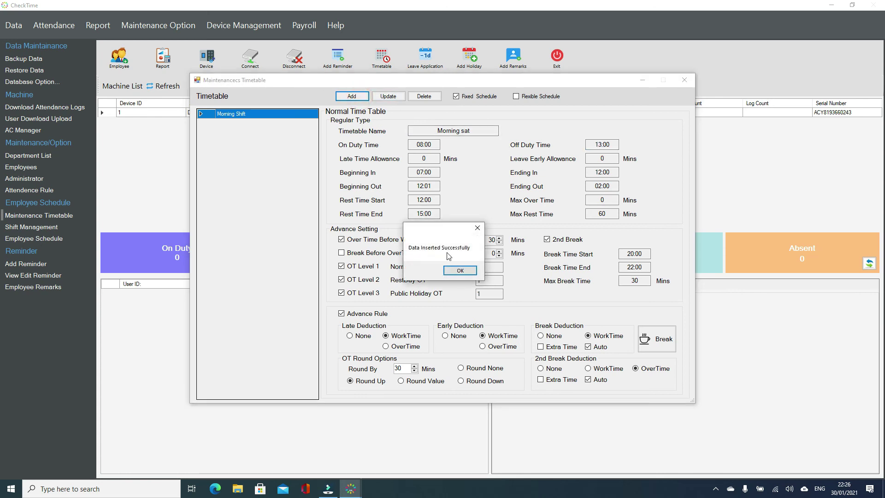
{"action": "left_click", "coordinate": [457, 270]}
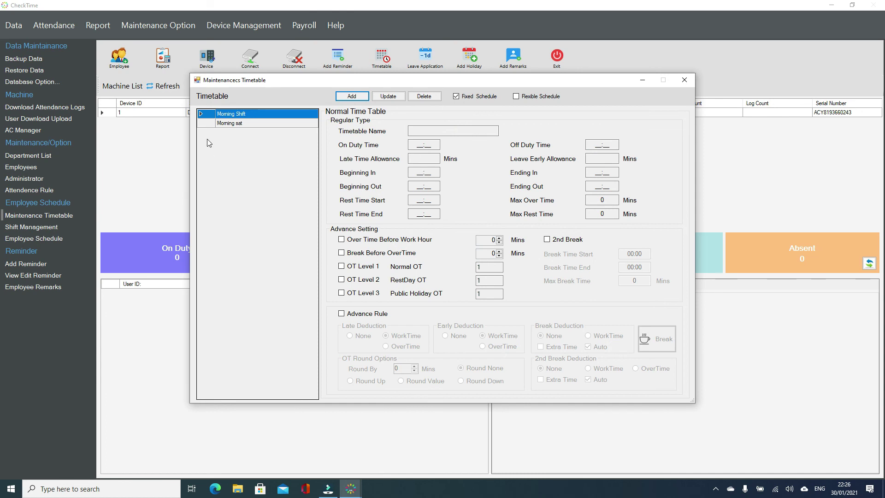
{"action": "left_click", "coordinate": [206, 114]}
{"action": "left_click", "coordinate": [207, 123]}
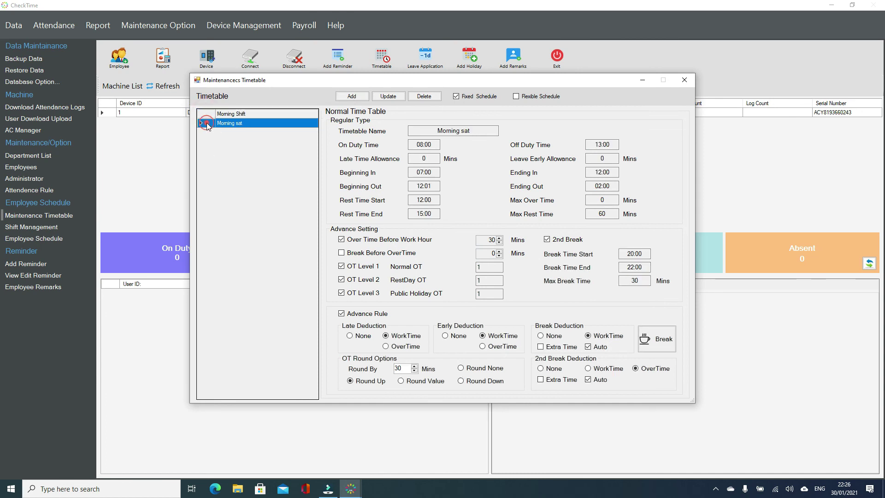
Create a new shift named 'office' in Shift Management
{"action": "left_click", "coordinate": [684, 80]}
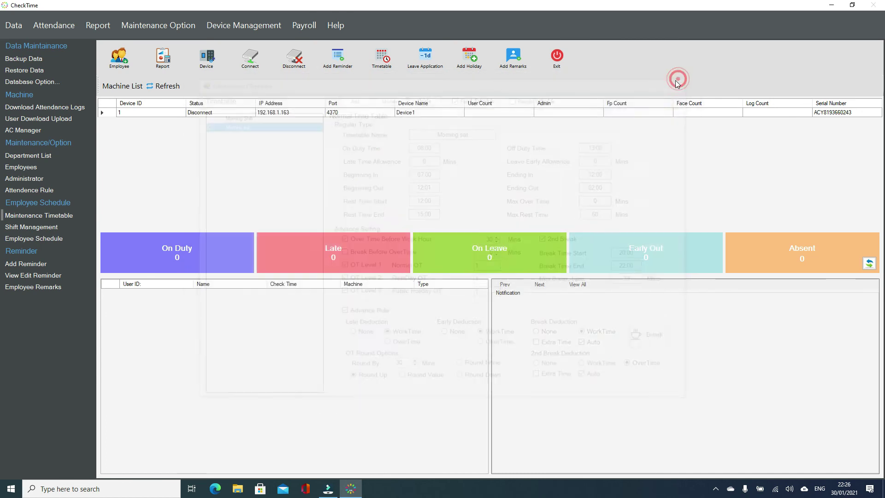
{"action": "left_click", "coordinate": [36, 227]}
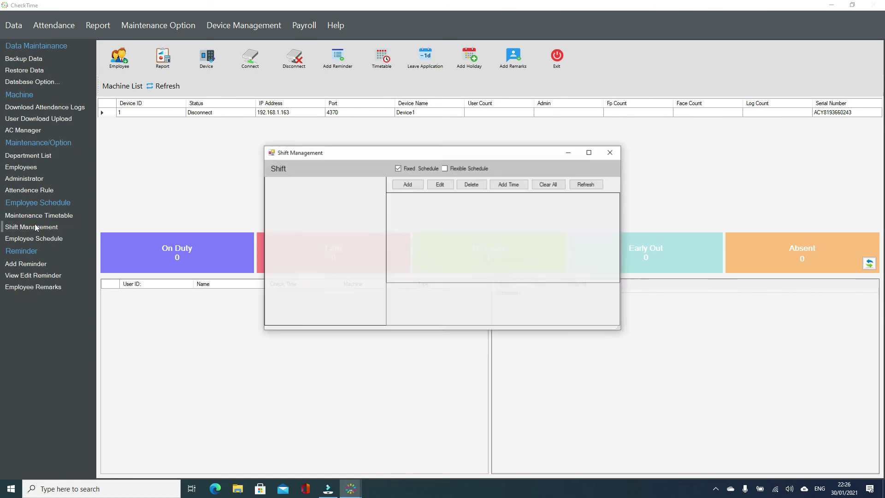
{"action": "left_click", "coordinate": [407, 185]}
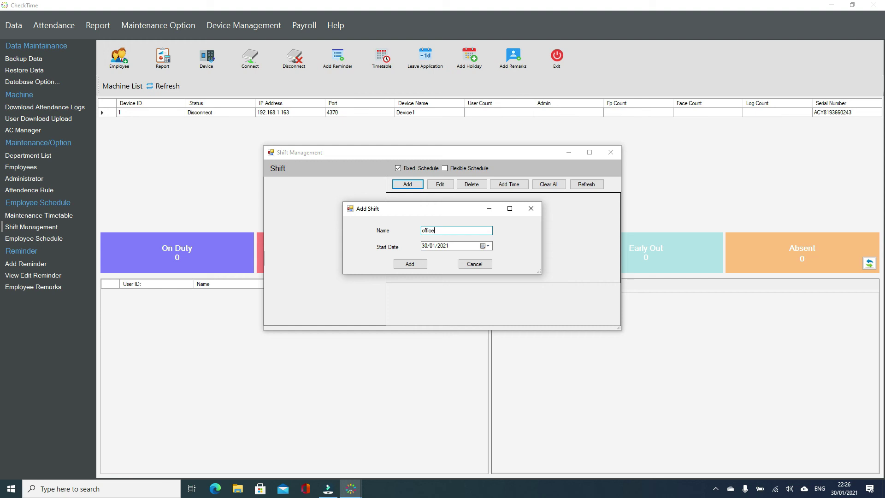
{"action": "left_click", "coordinate": [409, 265]}
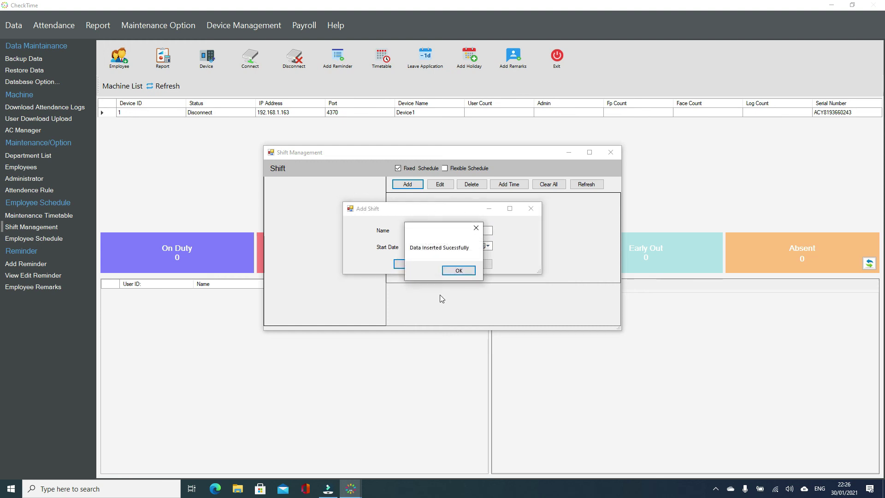
{"action": "left_click", "coordinate": [458, 271]}
{"action": "left_click", "coordinate": [277, 181]}
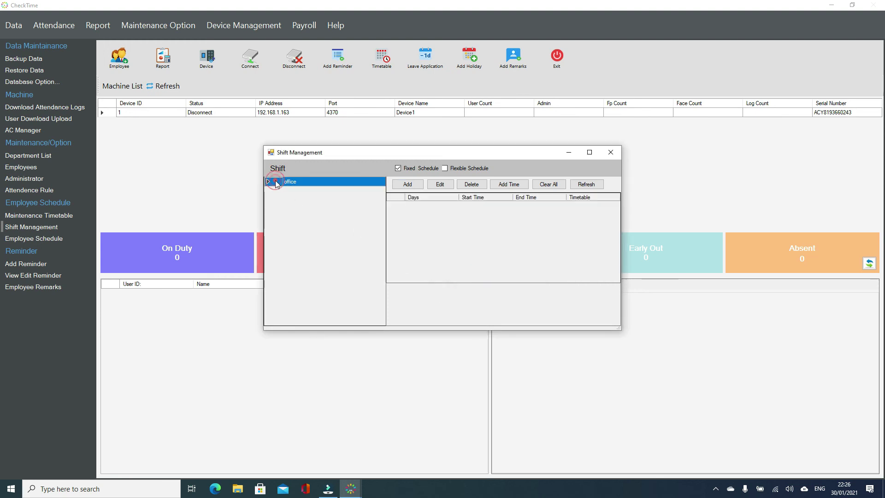
Assign Morning Shift to the office shift for Monday–Friday, excluding Saturday and Sunday
{"action": "left_click", "coordinate": [514, 185]}
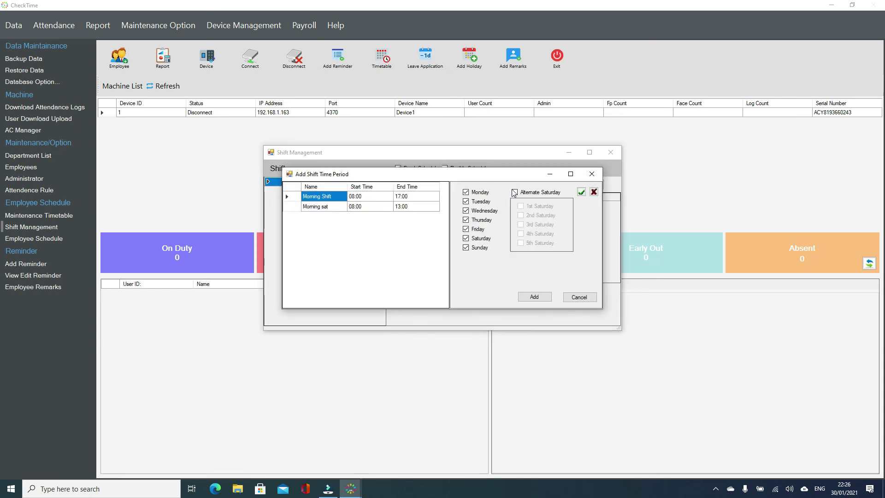
{"action": "left_click", "coordinate": [287, 196]}
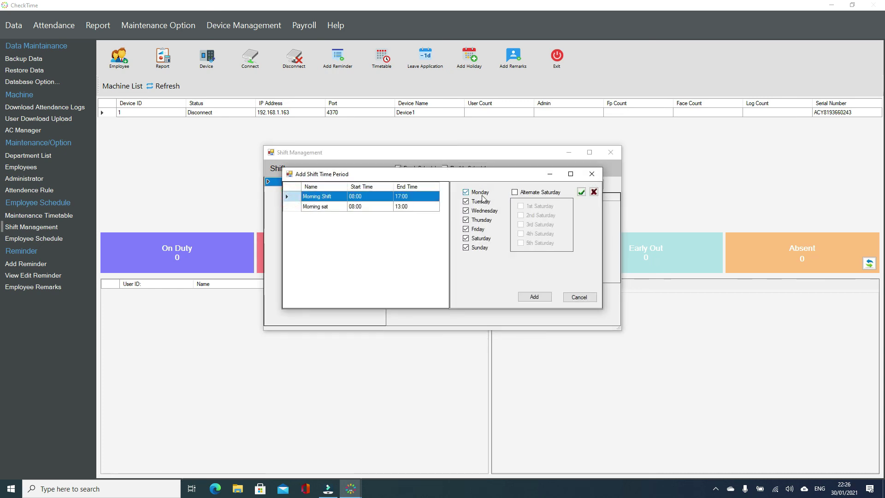
{"action": "left_click", "coordinate": [476, 239]}
{"action": "left_click", "coordinate": [477, 248]}
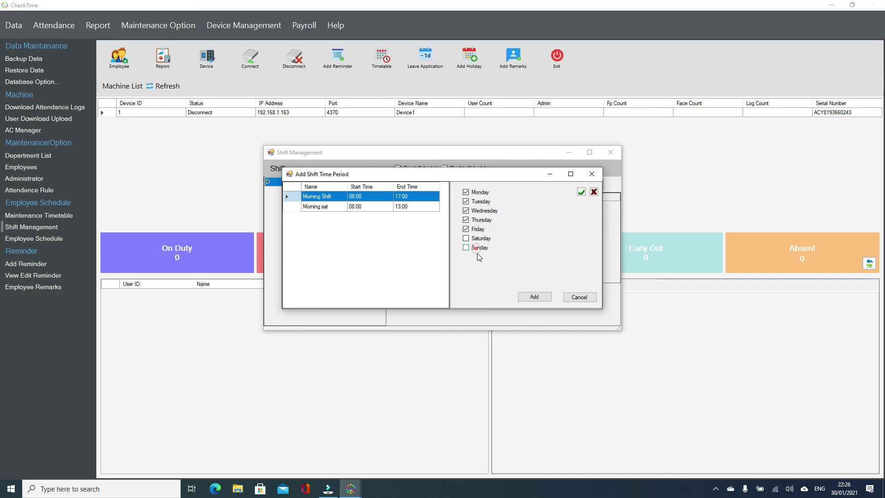
{"action": "left_click", "coordinate": [530, 297]}
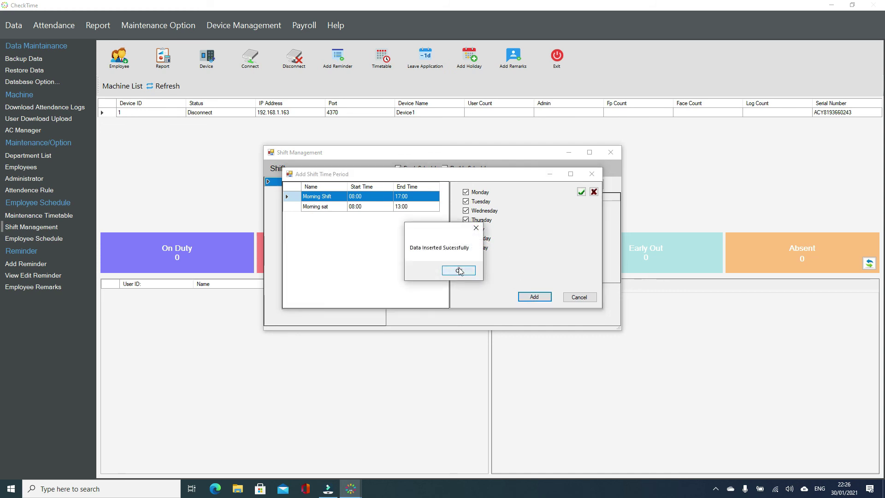
{"action": "left_click", "coordinate": [454, 272]}
{"action": "left_click", "coordinate": [270, 182]}
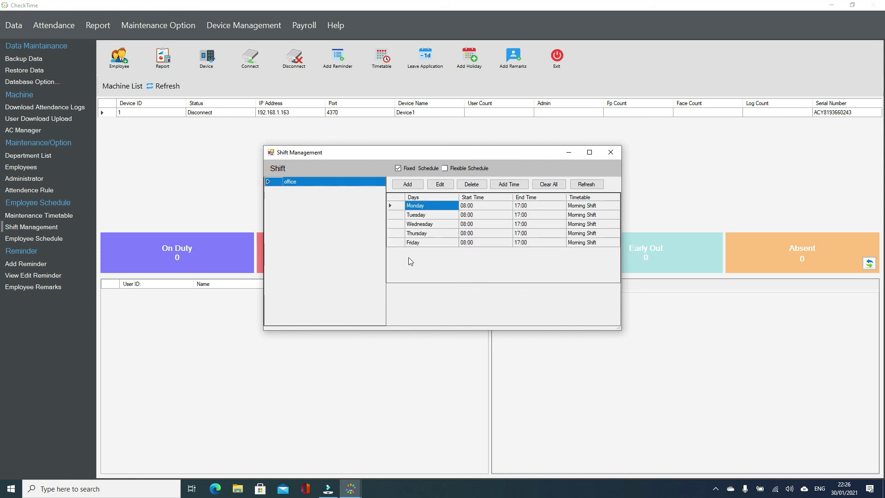
{"action": "left_click_drag", "start_coordinate": [399, 205], "coordinate": [400, 261]}
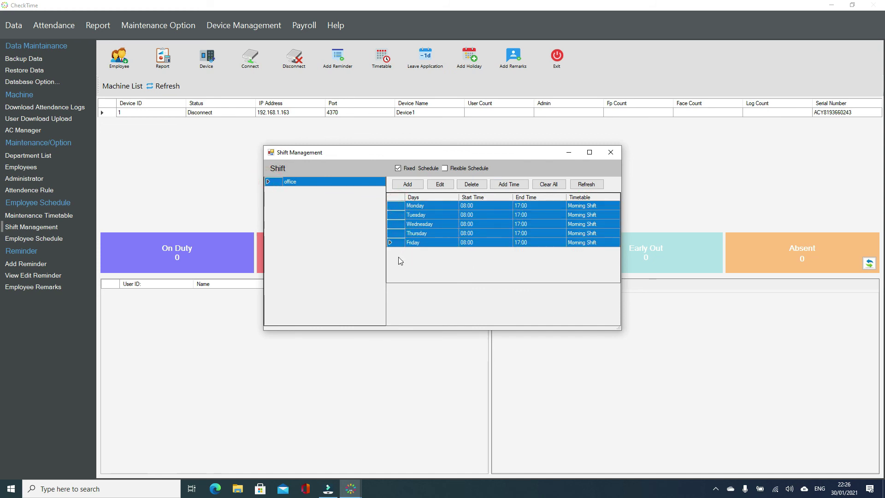
Choose Morning sat for the office shift and restrict it to Saturday only
{"action": "left_click", "coordinate": [509, 184]}
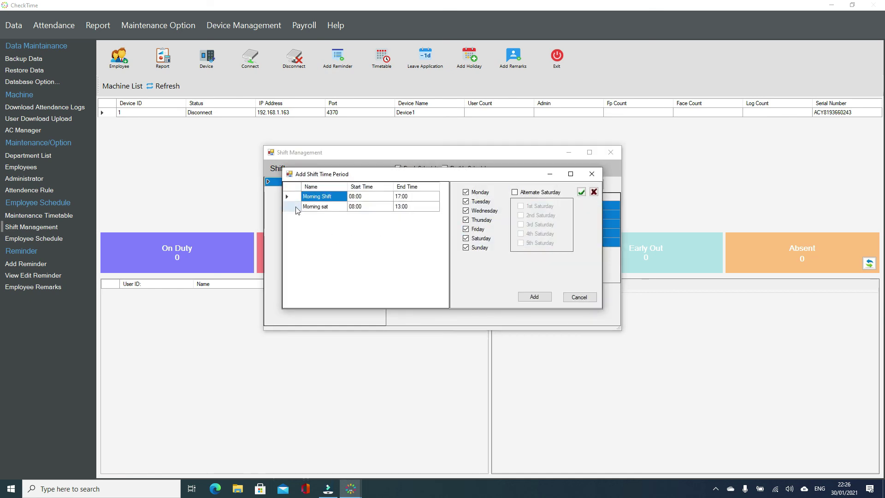
{"action": "left_click", "coordinate": [295, 206]}
{"action": "left_click", "coordinate": [594, 191]}
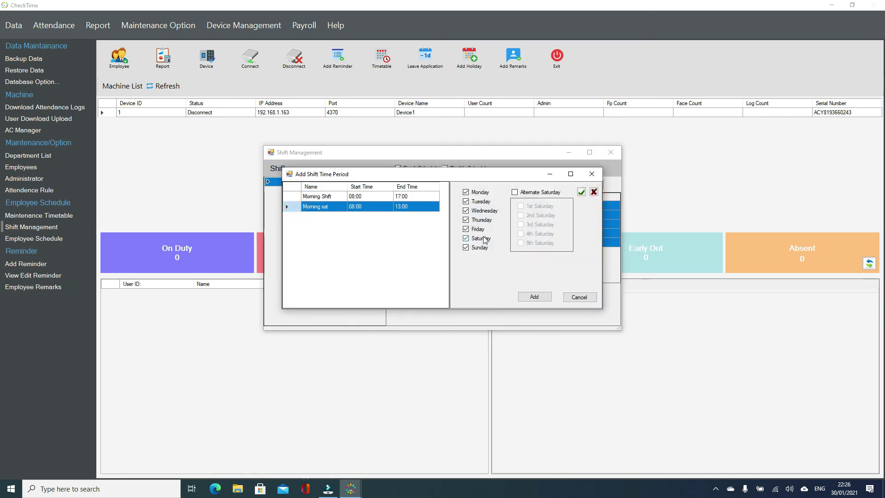
{"action": "left_click", "coordinate": [593, 192]}
{"action": "left_click", "coordinate": [467, 238]}
Leave alternate Saturdays off and add Morning sat for every Saturday
{"action": "left_click", "coordinate": [529, 193]}
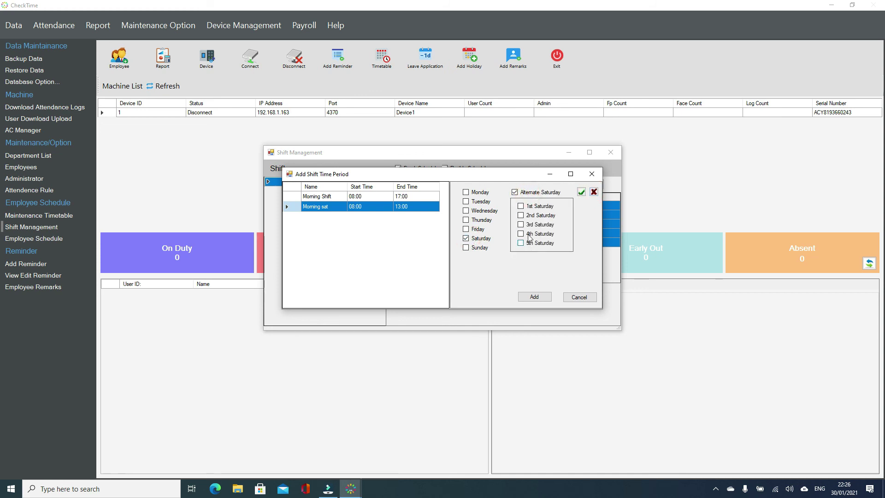
{"action": "left_click", "coordinate": [529, 216]}
{"action": "left_click", "coordinate": [530, 234]}
{"action": "left_click", "coordinate": [530, 216]}
{"action": "left_click", "coordinate": [529, 234]}
{"action": "left_click", "coordinate": [519, 191]}
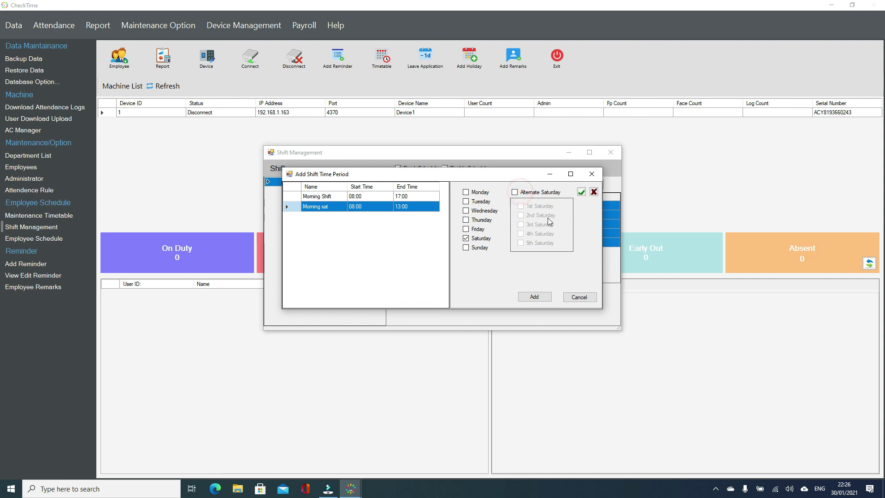
{"action": "left_click", "coordinate": [530, 297]}
{"action": "left_click", "coordinate": [460, 272]}
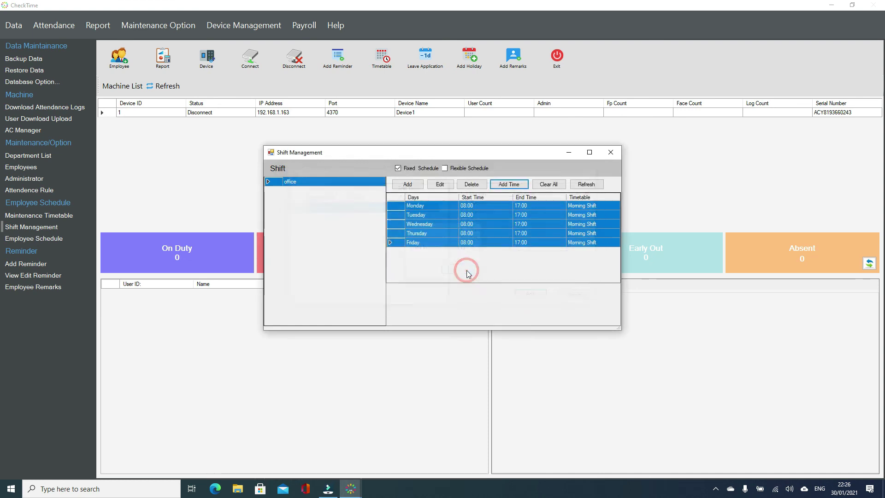
Review the office shift's weekday and Saturday entries, then close Shift Management
{"action": "left_click", "coordinate": [274, 180]}
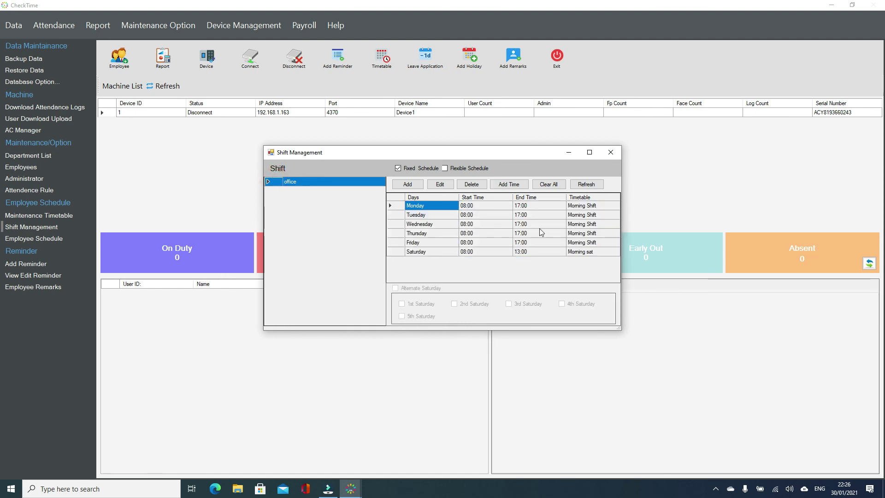
{"action": "left_click_drag", "start_coordinate": [401, 208], "coordinate": [400, 244]}
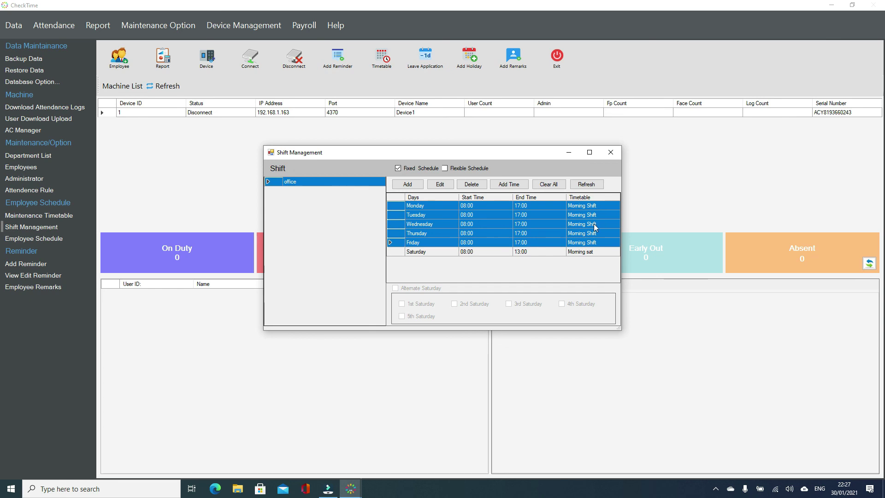
{"action": "left_click", "coordinate": [396, 253]}
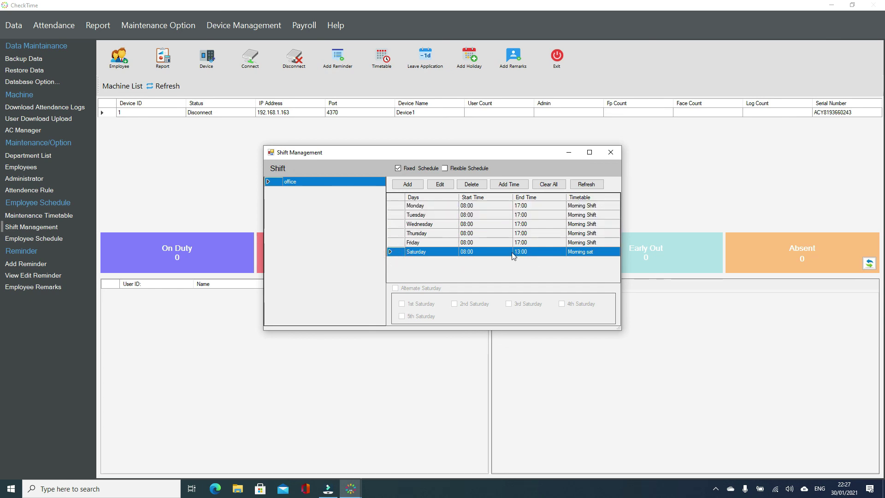
{"action": "left_click", "coordinate": [610, 152]}
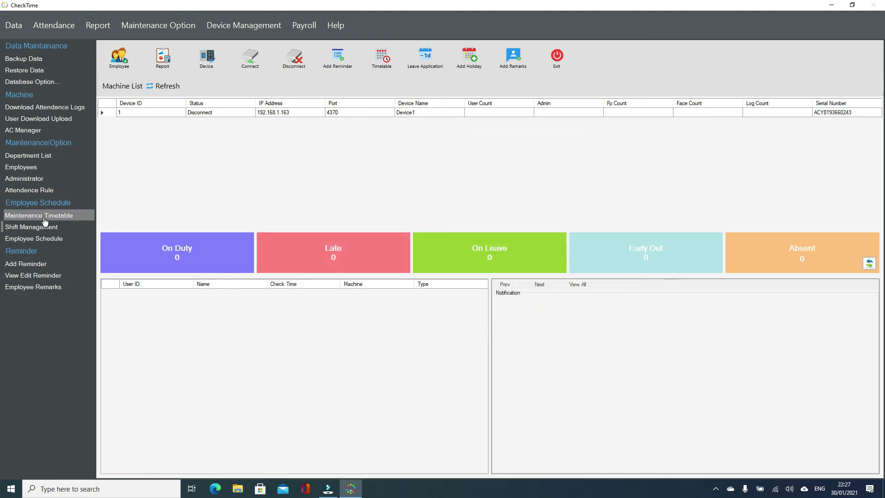